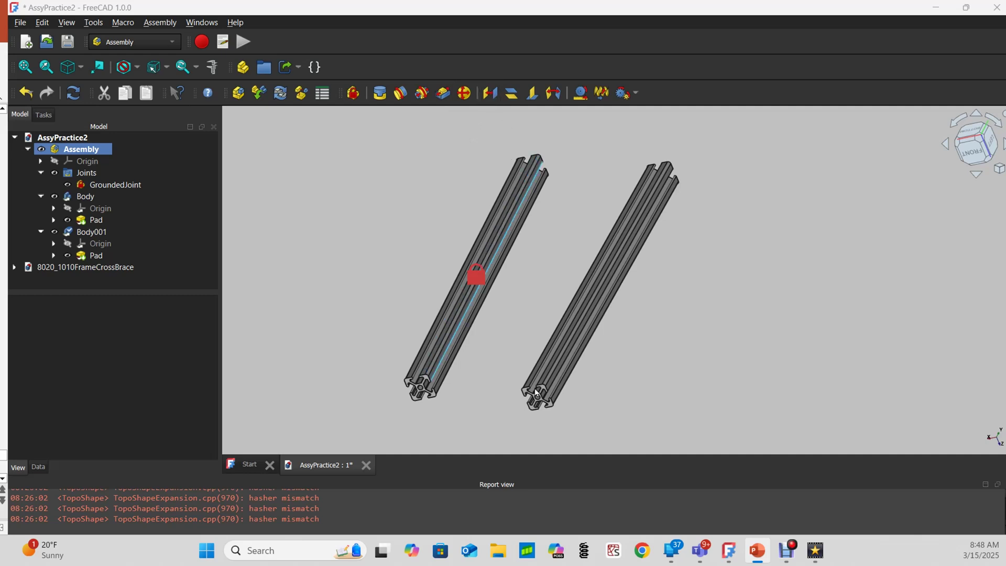
# Step: Create a Distance joint between a long side face of the grounded extrusion and a long side face of the second extrusion
pyautogui.scroll(5, 299, 298)
pyautogui.scroll(-2, 480, 312)
pyautogui.scroll(2, 375, 297)
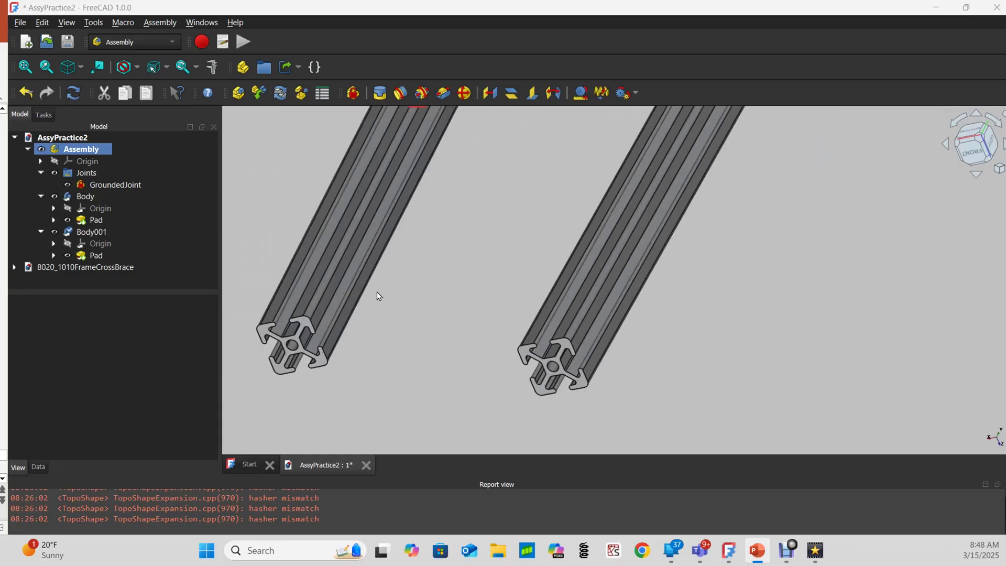
pyautogui.click(325, 296)
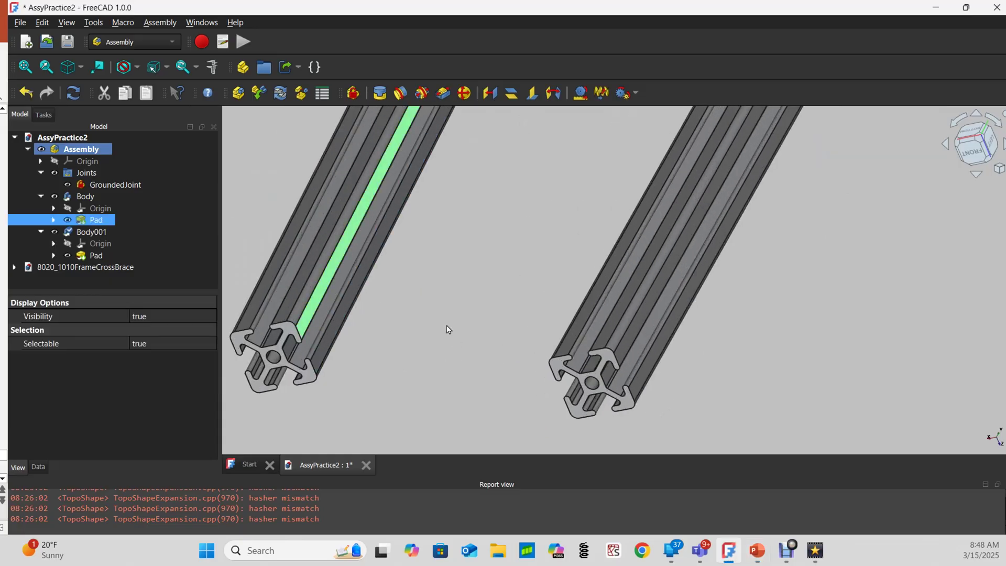
pyautogui.moveTo(446, 326); pyautogui.dragTo(504, 326, button='middle')
pyautogui.scroll(-2, 420, 258)
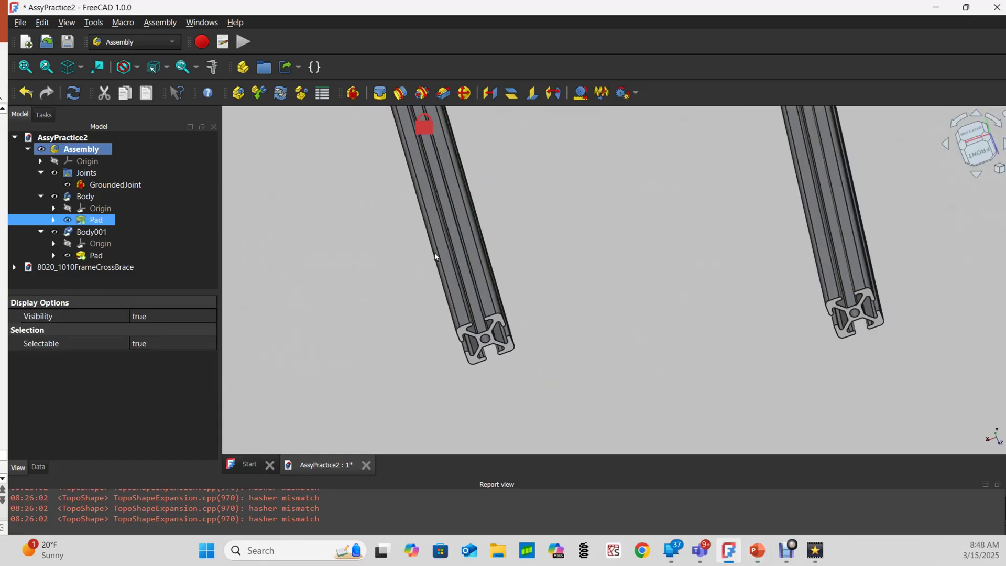
pyautogui.scroll(2, 719, 308)
pyautogui.moveTo(719, 308); pyautogui.dragTo(751, 288, button='middle')
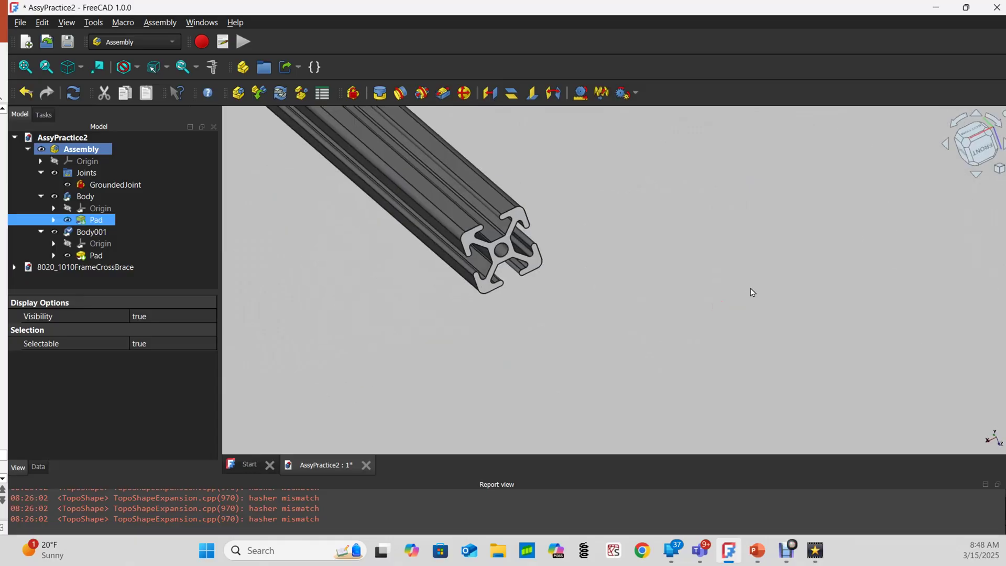
pyautogui.scroll(-6, 599, 280)
pyautogui.scroll(3, 755, 147)
pyautogui.scroll(2, 699, 212)
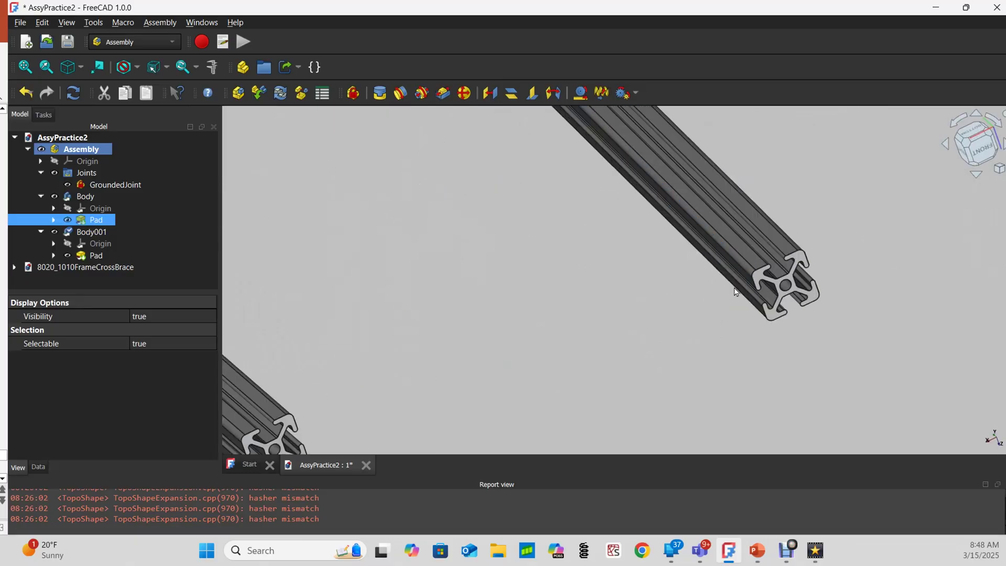
pyautogui.scroll(2, 733, 271)
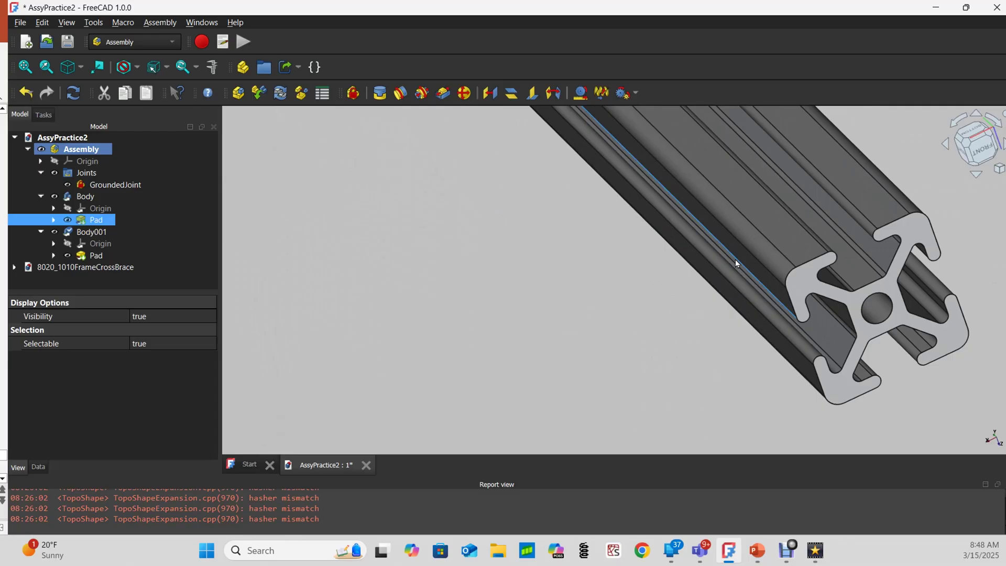
pyautogui.click(738, 254)
pyautogui.scroll(-4, 674, 277)
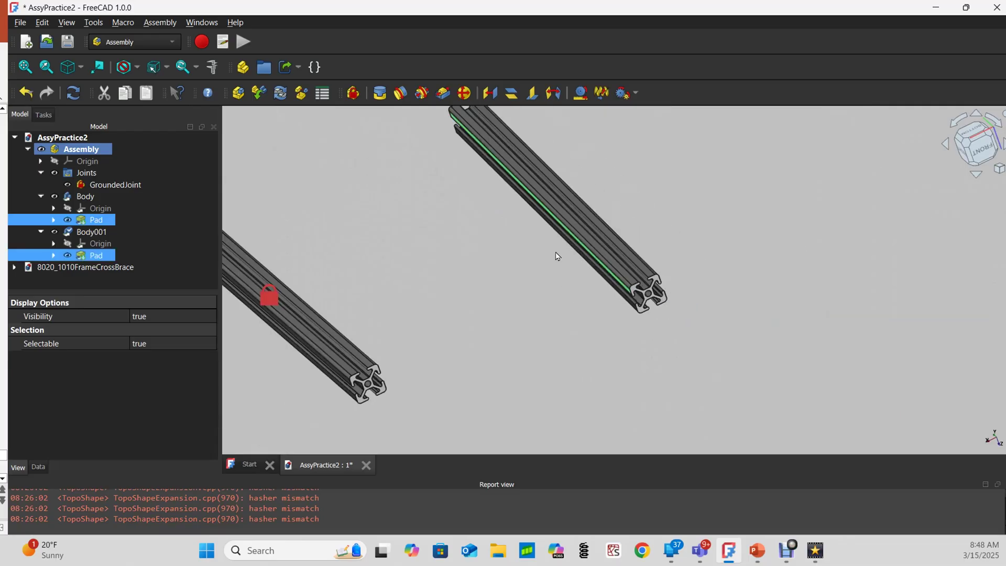
pyautogui.click(491, 92)
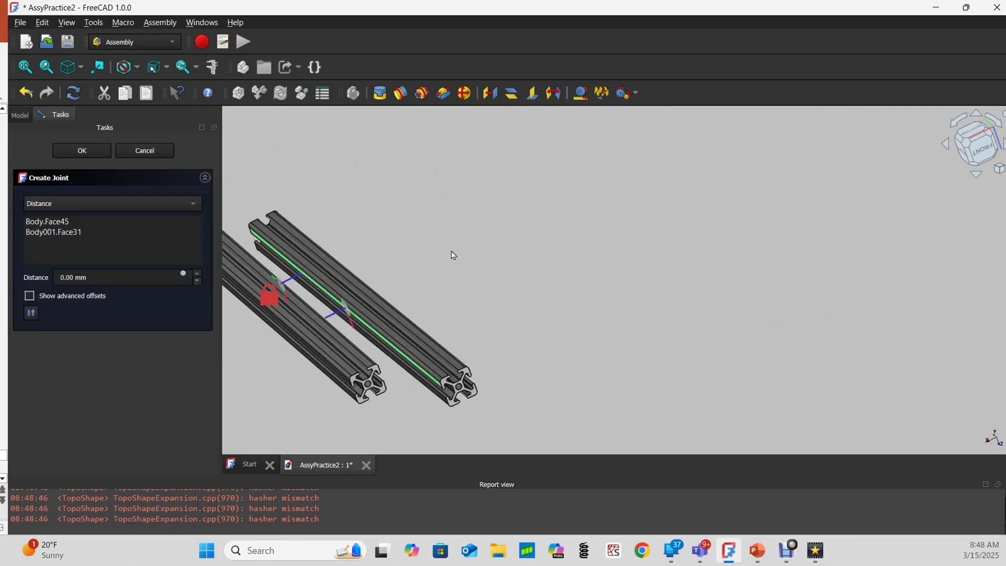
# Step: Examine how the two jointed extrusions are aligned, from the front and at an angle
pyautogui.moveTo(547, 254); pyautogui.dragTo(496, 272)
pyautogui.scroll(-5, 440, 164)
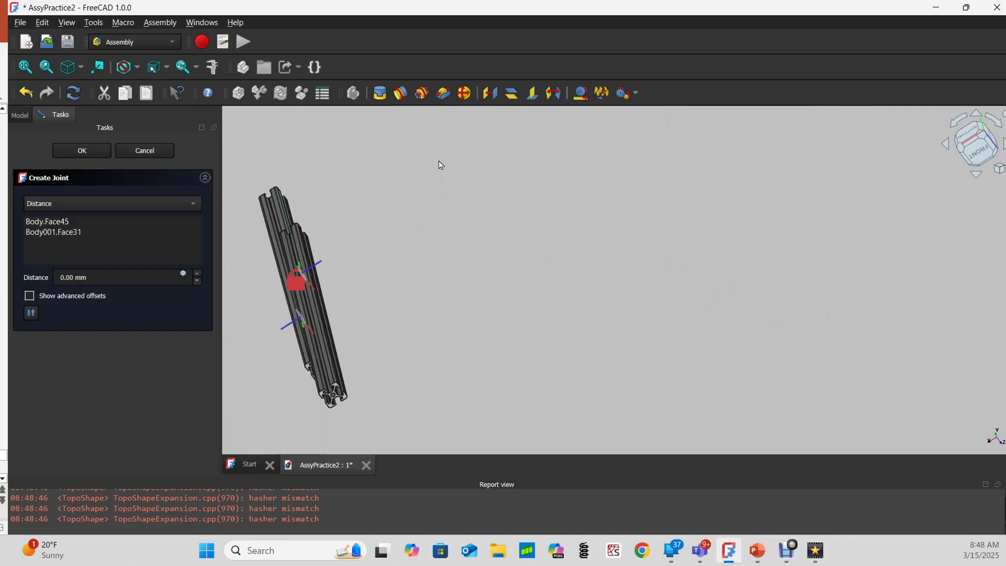
pyautogui.scroll(4, 319, 206)
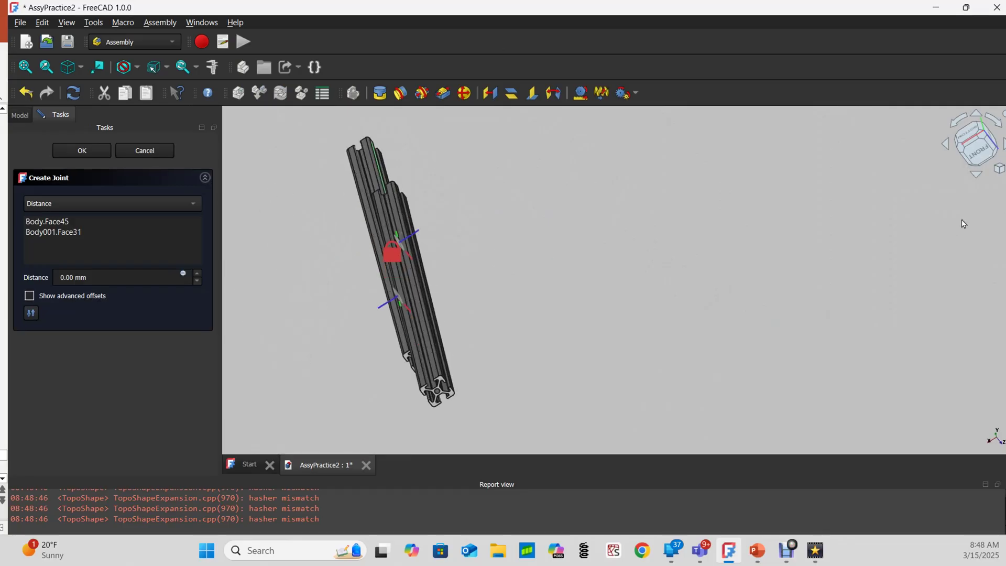
pyautogui.click(980, 156)
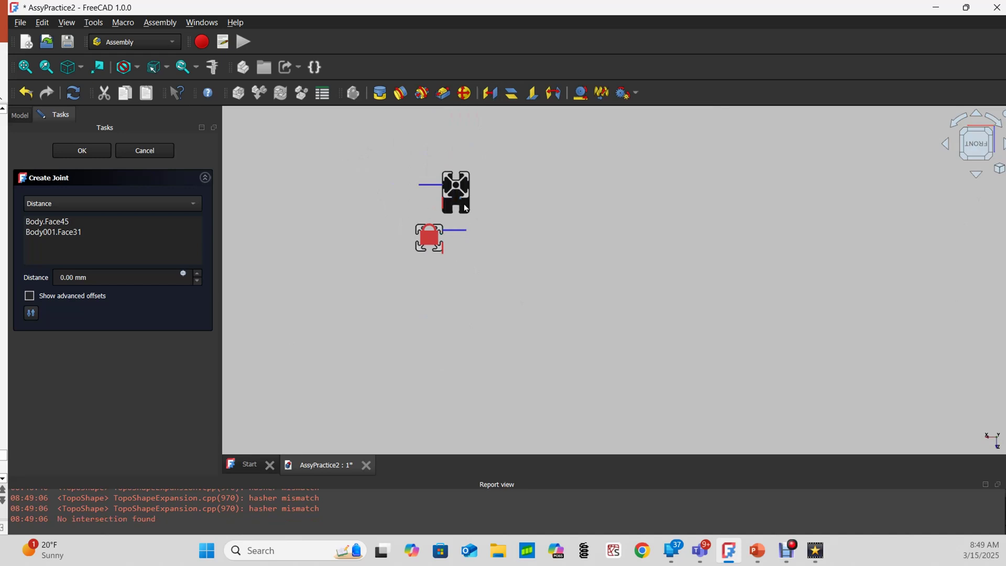
pyautogui.moveTo(404, 220)
pyautogui.mouseDown(button='middle')
pyautogui.moveTo(395, 224)
pyautogui.moveTo(414, 223)
pyautogui.mouseUp(button='middle')
pyautogui.scroll(5, 439, 234)
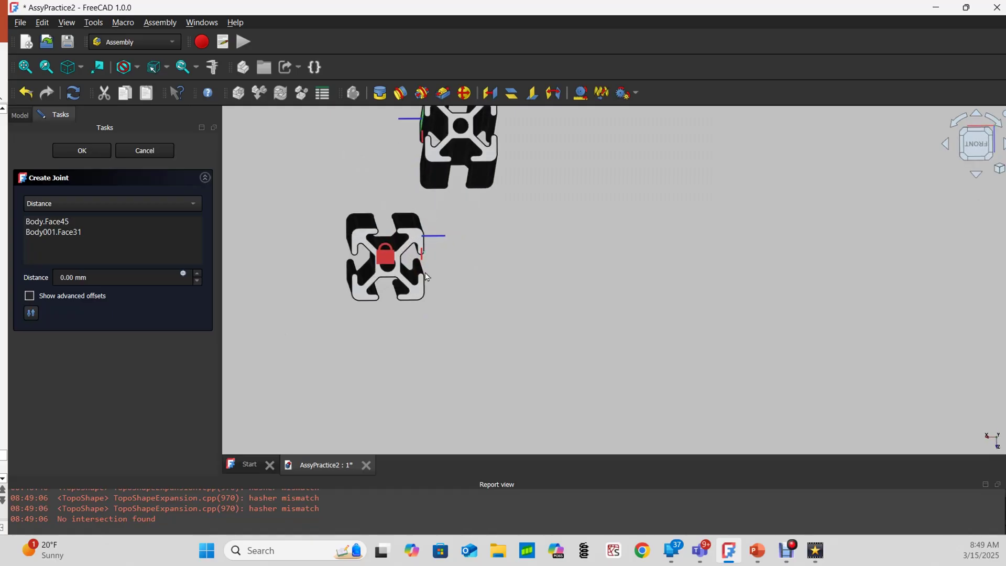
pyautogui.scroll(-5, 449, 220)
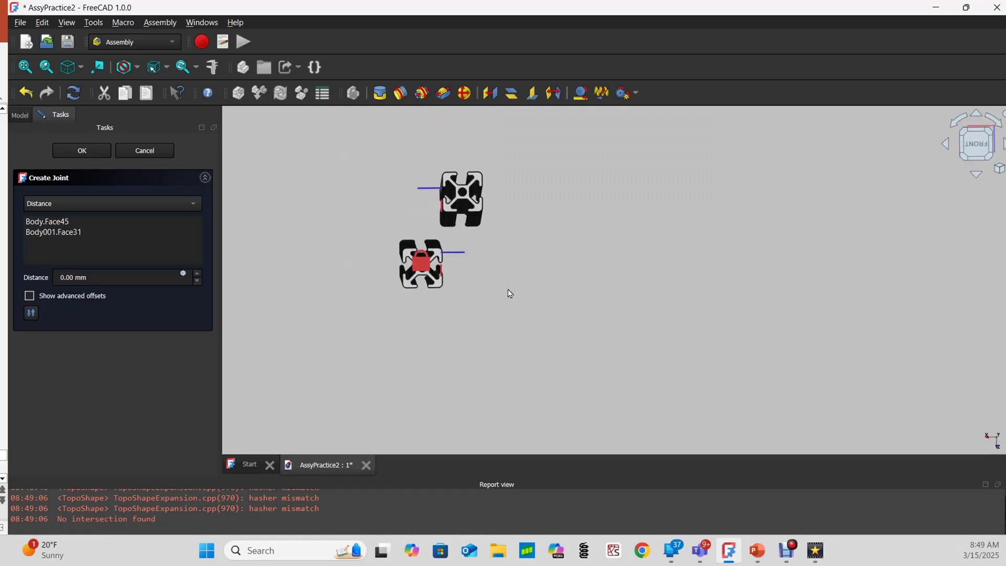
pyautogui.moveTo(512, 209); pyautogui.dragTo(496, 266, button='middle')
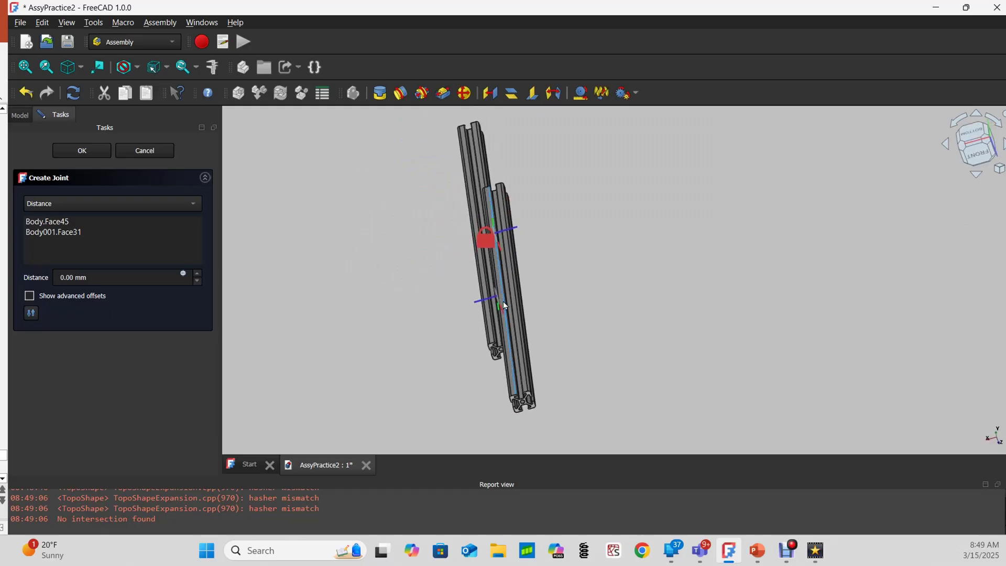
# Step: Slide the second extrusion away from the grounded one to test the freedom left by the Distance joint, checking it from the front
pyautogui.moveTo(470, 249); pyautogui.dragTo(357, 234)
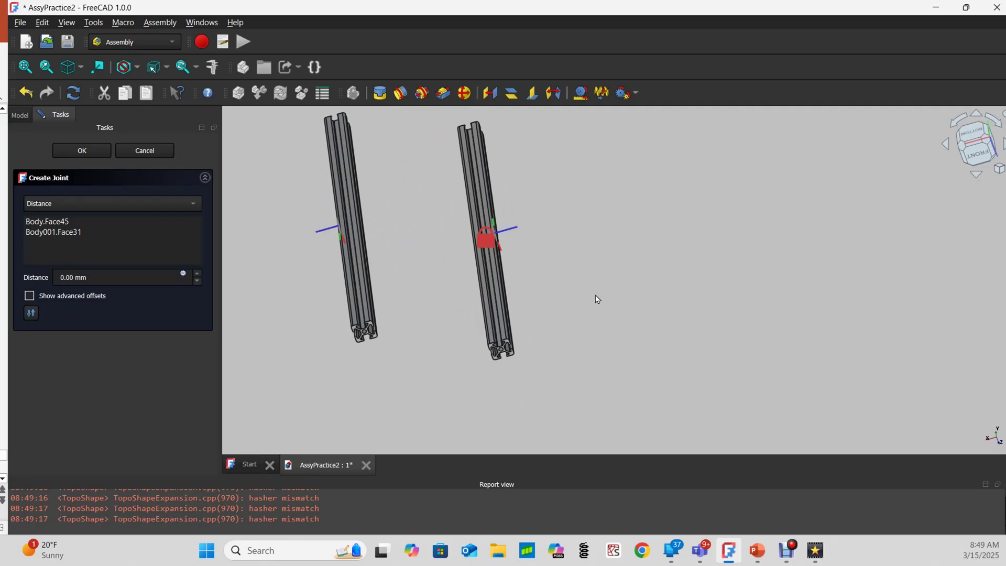
pyautogui.click(978, 156)
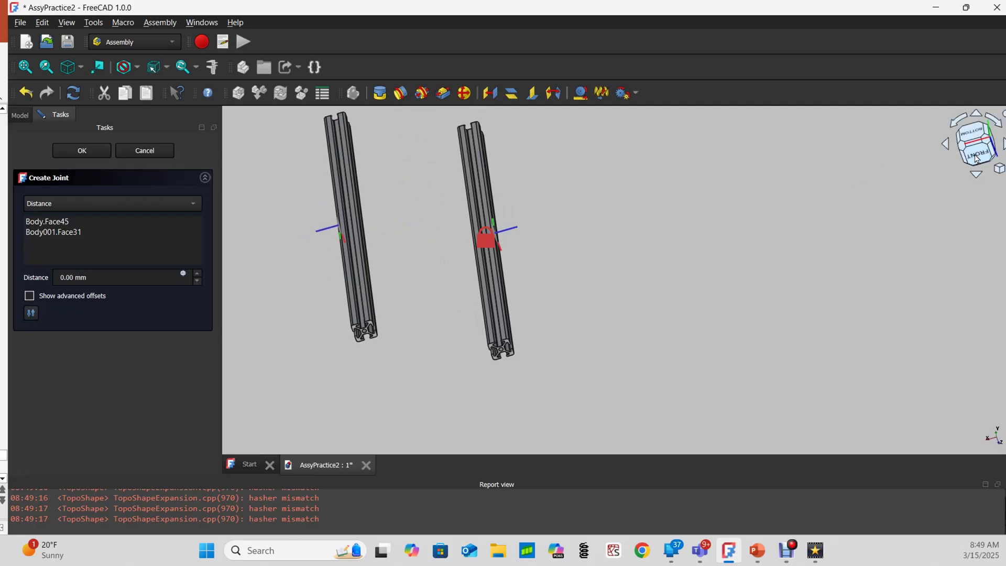
pyautogui.scroll(-8, 540, 338)
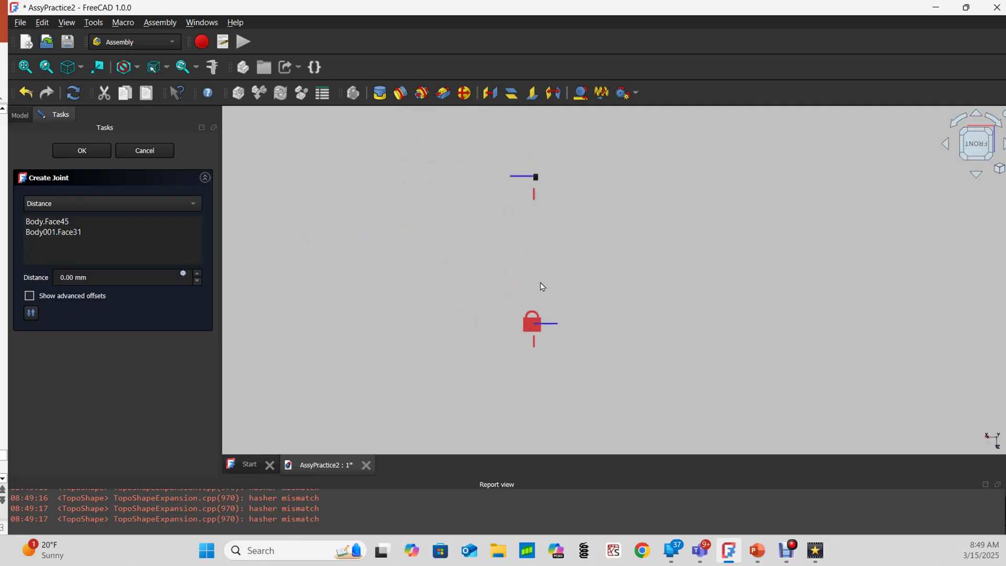
pyautogui.scroll(1, 540, 283)
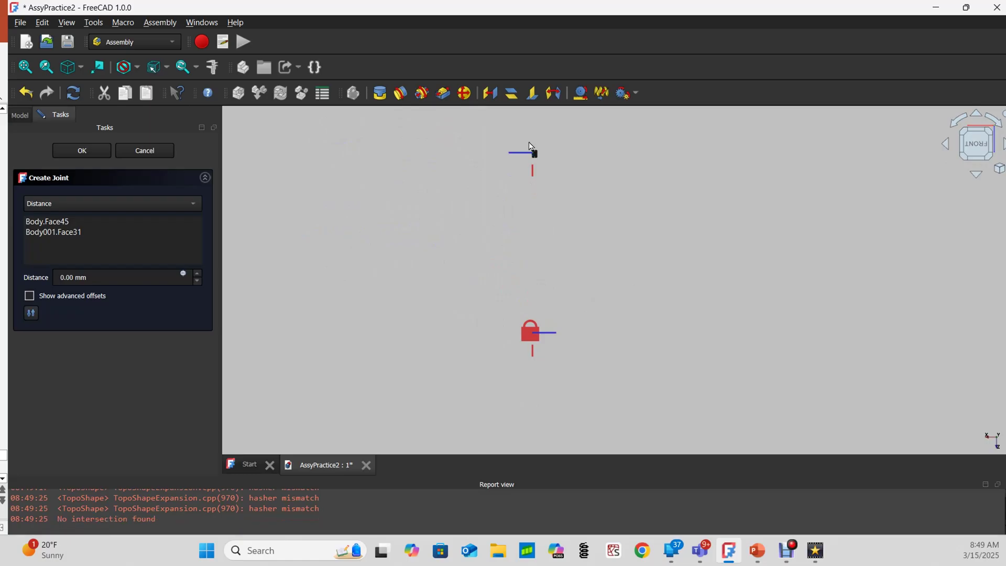
pyautogui.moveTo(557, 168)
pyautogui.mouseDown(button='middle')
pyautogui.moveTo(553, 203)
pyautogui.moveTo(555, 164)
pyautogui.mouseUp(button='middle')
pyautogui.scroll(-2, 532, 167)
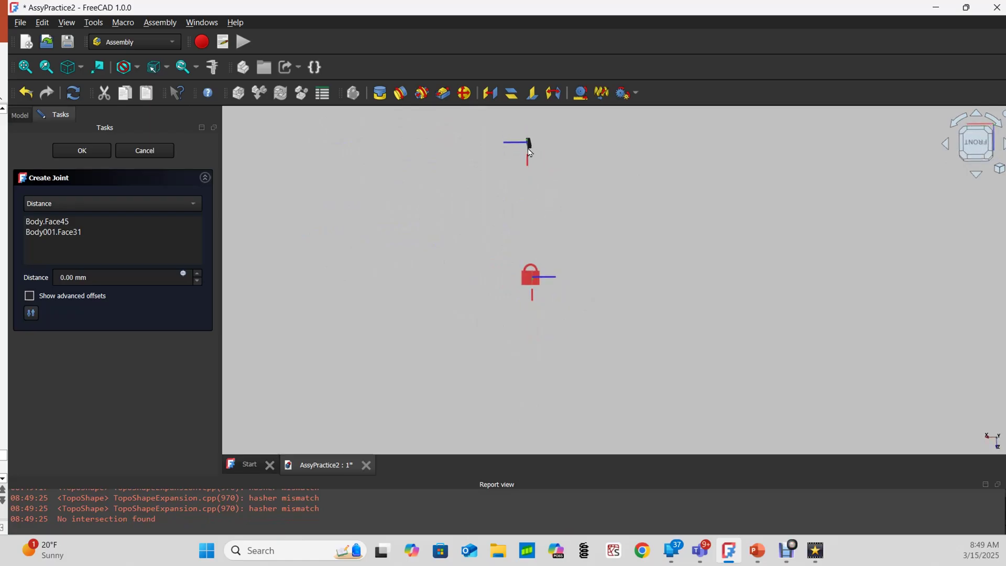
# Step: Reposition the second extrusion and bring it beside the grounded extrusion in the front view
pyautogui.moveTo(534, 195); pyautogui.dragTo(543, 282)
pyautogui.scroll(2, 542, 282)
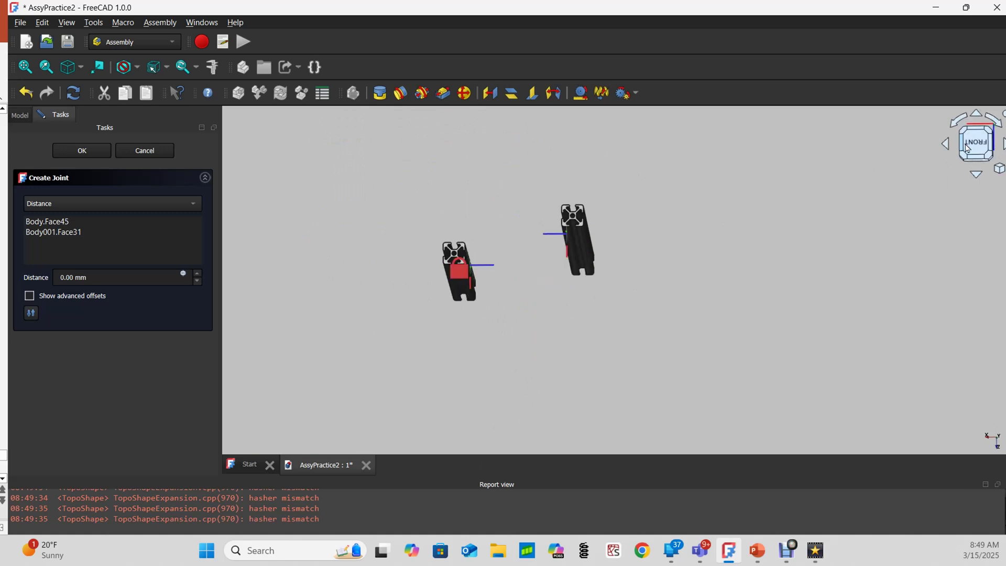
pyautogui.scroll(-5, 482, 340)
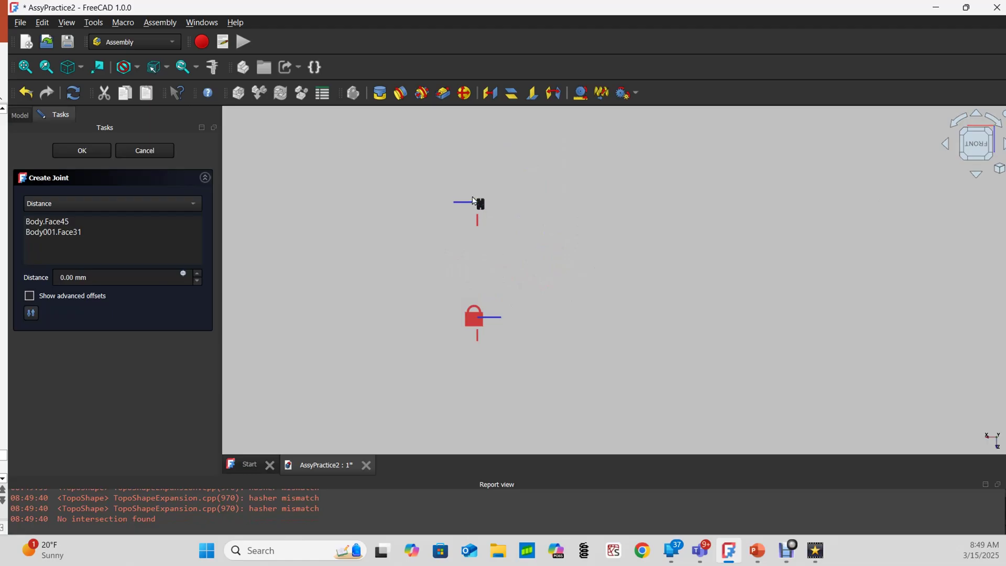
pyautogui.scroll(2, 474, 199)
pyautogui.moveTo(557, 212); pyautogui.dragTo(560, 239, button='middle')
pyautogui.scroll(-2, 556, 259)
pyautogui.moveTo(477, 163); pyautogui.dragTo(519, 340)
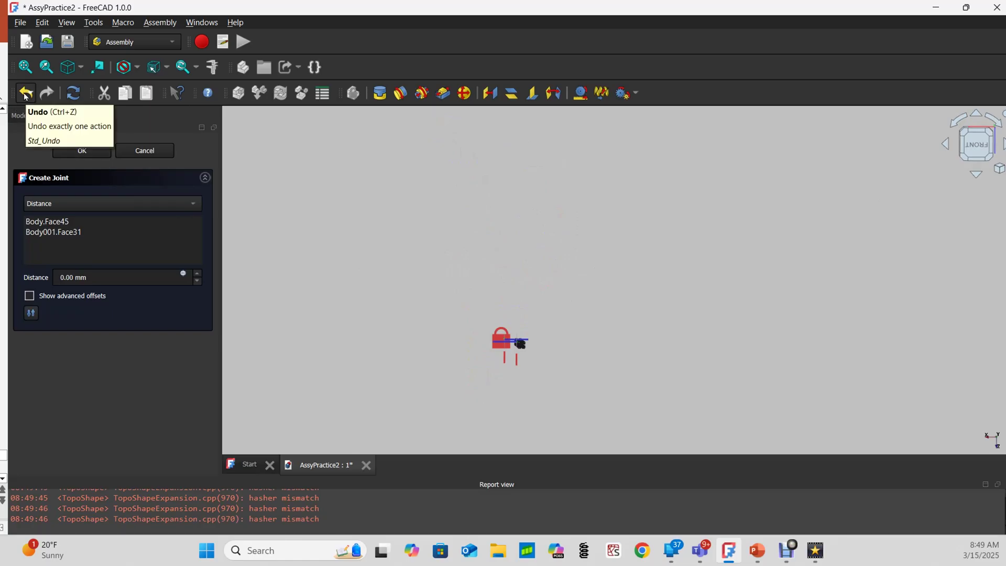
# Step: Accept the Distance joint and delete it from the assembly's joints
pyautogui.click(41, 25)
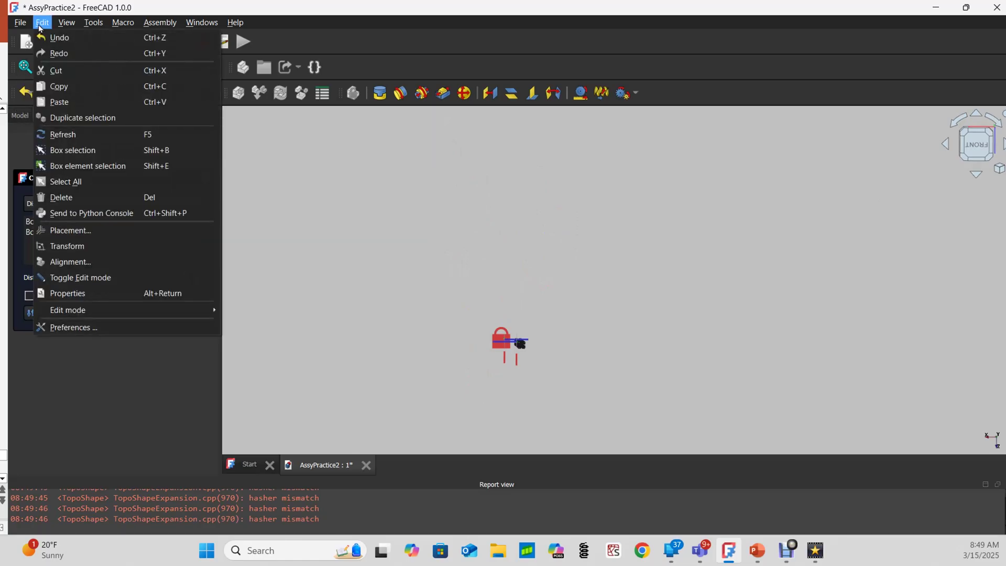
pyautogui.click(22, 146)
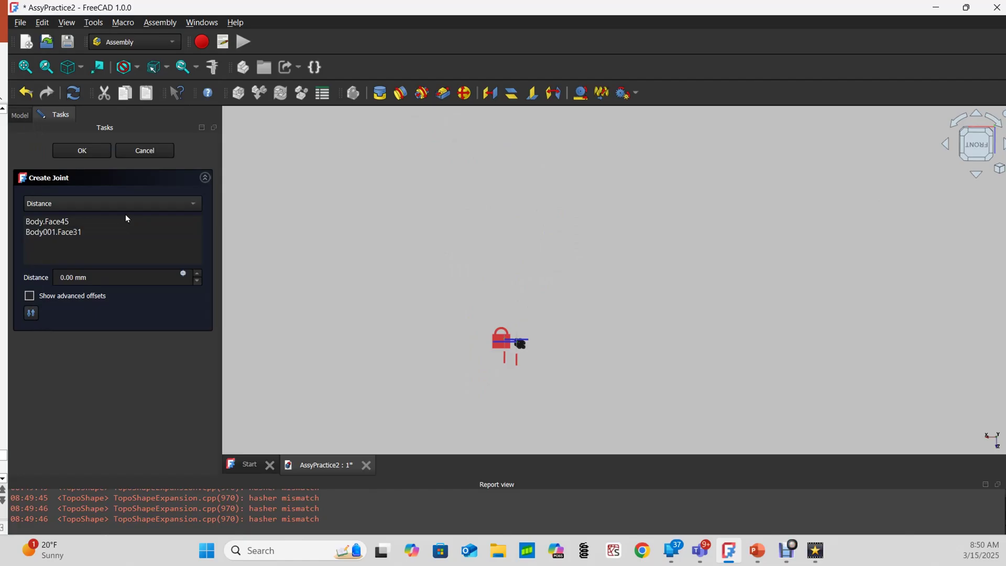
pyautogui.click(82, 151)
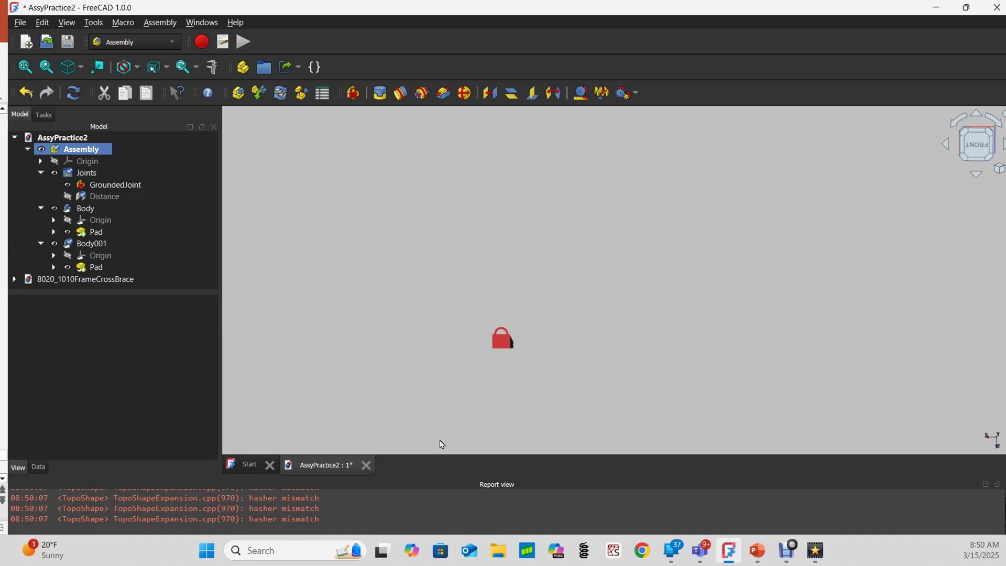
pyautogui.click(95, 202)
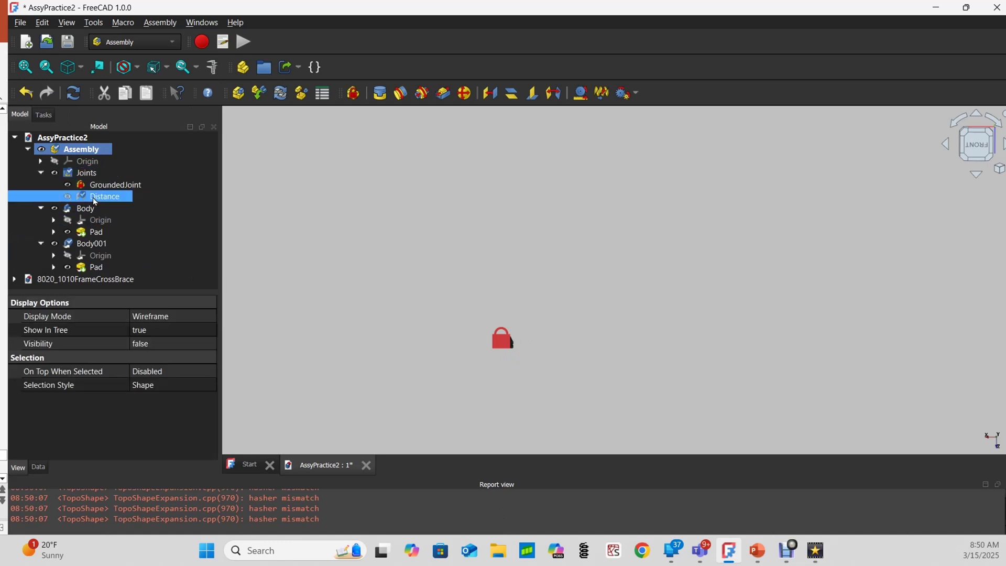
pyautogui.press('Delete')
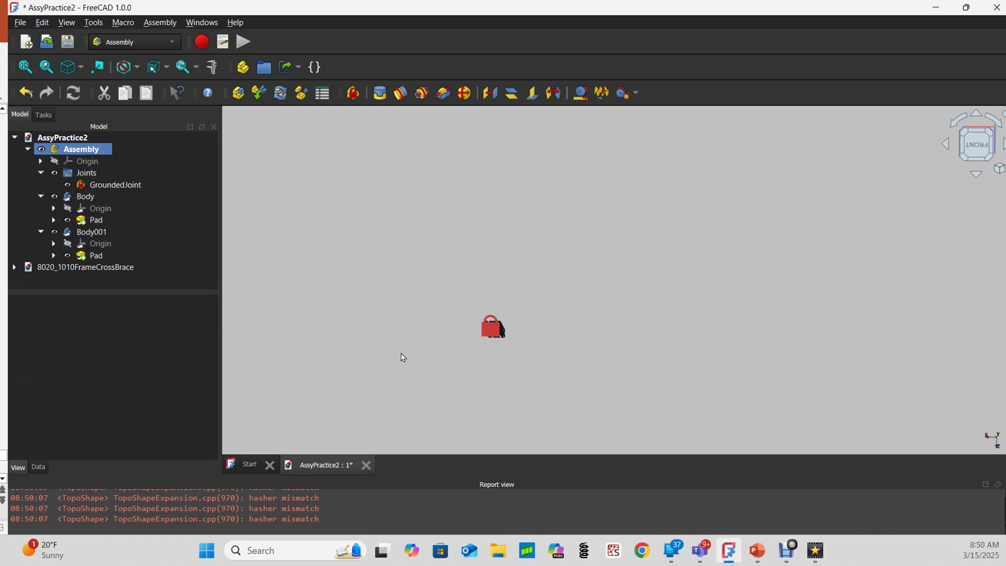
# Step: Move the second extrusion sideways away from the grounded one, leaving a gap between them
pyautogui.scroll(5, 660, 341)
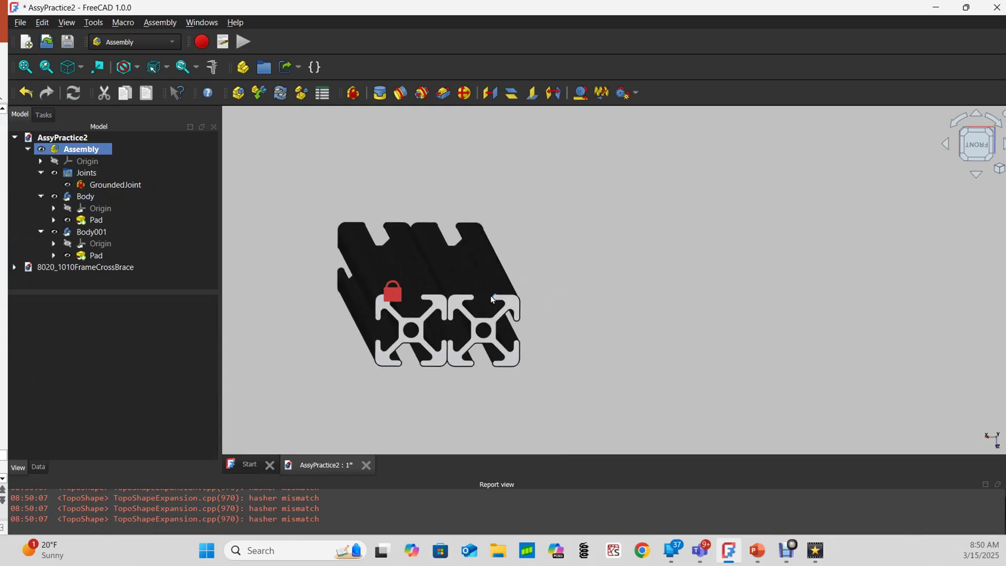
pyautogui.scroll(-3, 448, 262)
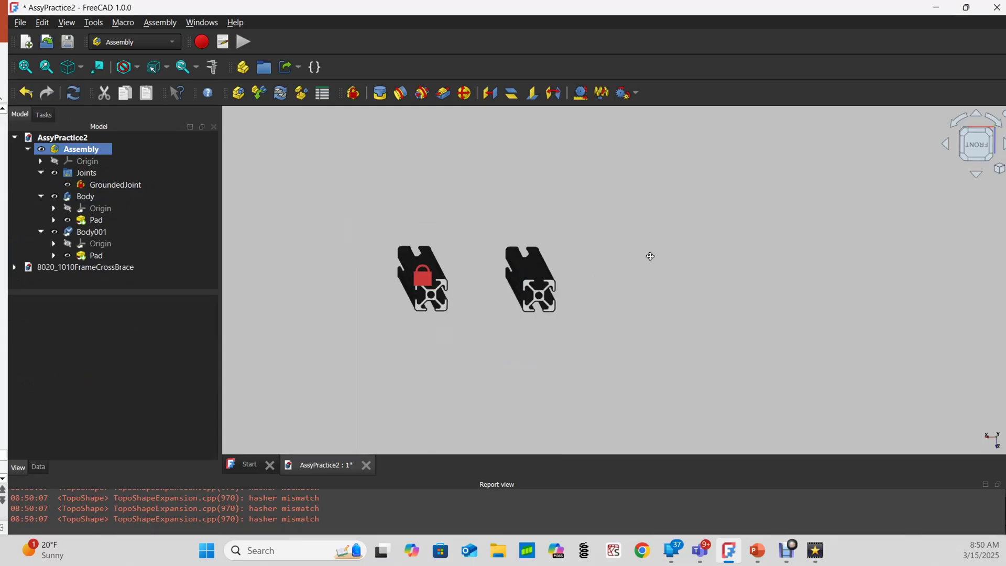
pyautogui.moveTo(650, 256); pyautogui.dragTo(573, 299, button='middle')
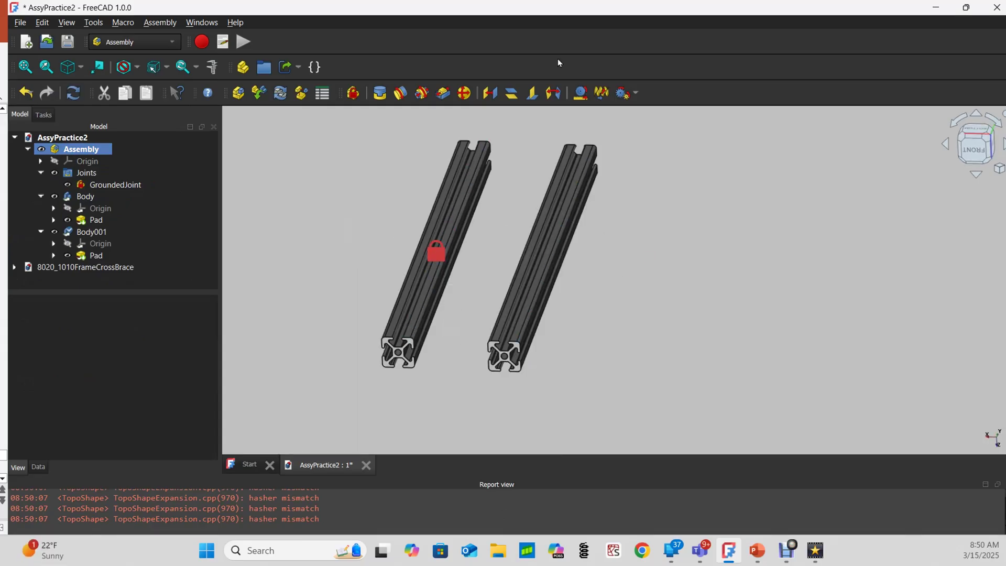
# Step: Create a Parallel joint between a long top edge of the grounded extrusion and the facing long edge of the second extrusion
pyautogui.scroll(3, 466, 376)
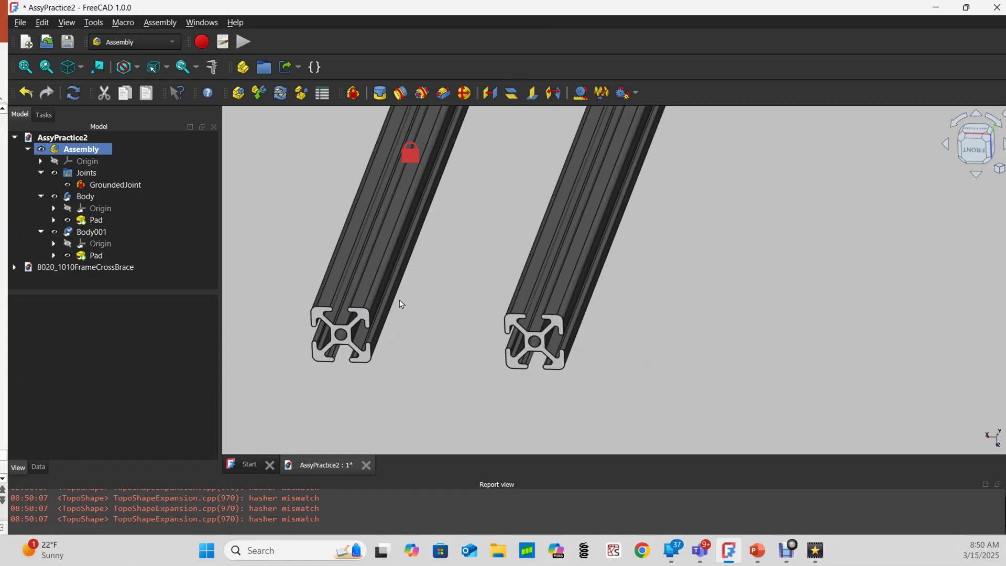
pyautogui.click(379, 282)
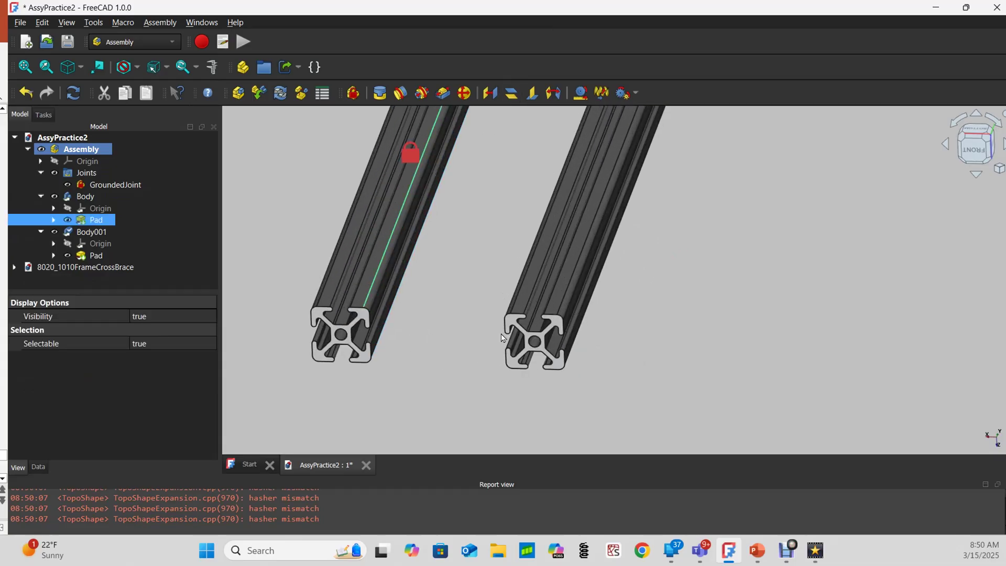
pyautogui.keyDown('ctrl'); pyautogui.click(520, 285); pyautogui.keyUp('ctrl')
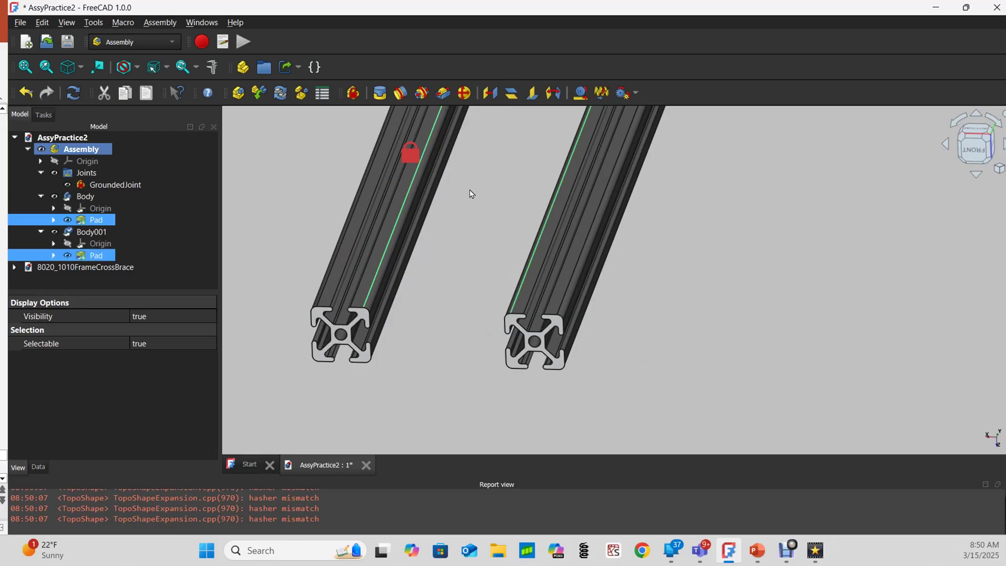
pyautogui.click(513, 99)
pyautogui.scroll(-3, 474, 301)
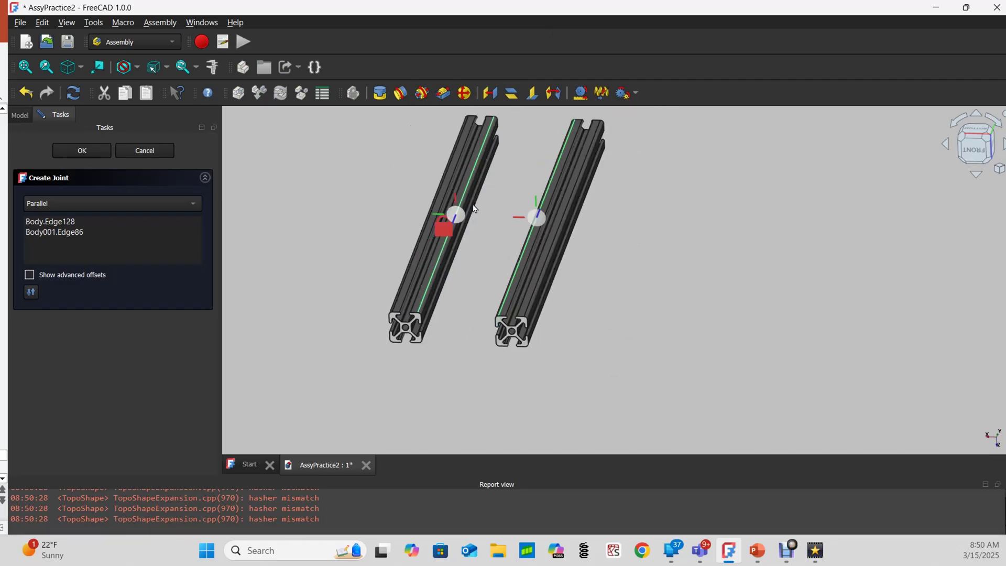
# Step: Move the second extrusion around beside the grounded one to test the freedom left by the Parallel joint
pyautogui.scroll(3, 383, 158)
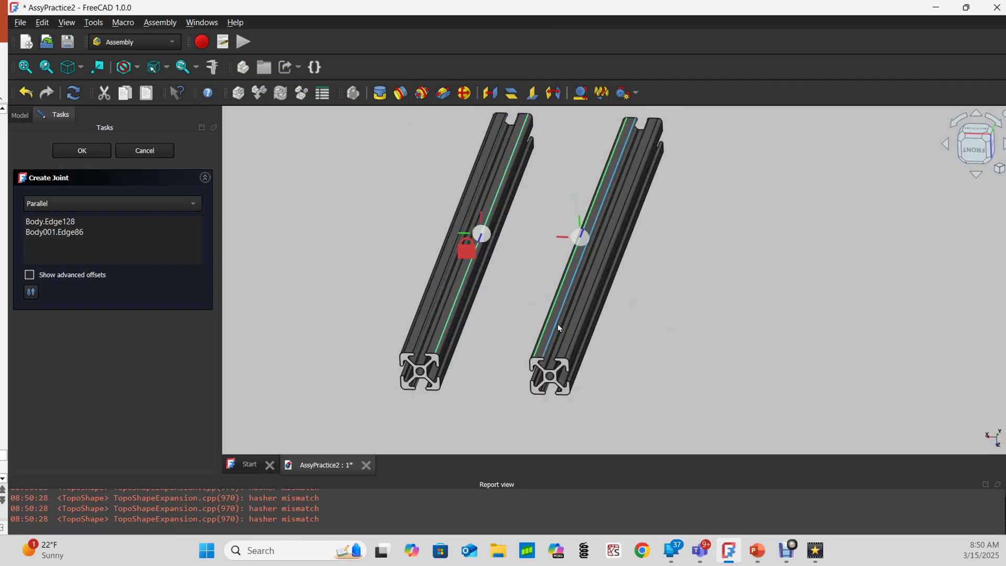
pyautogui.scroll(-2, 574, 288)
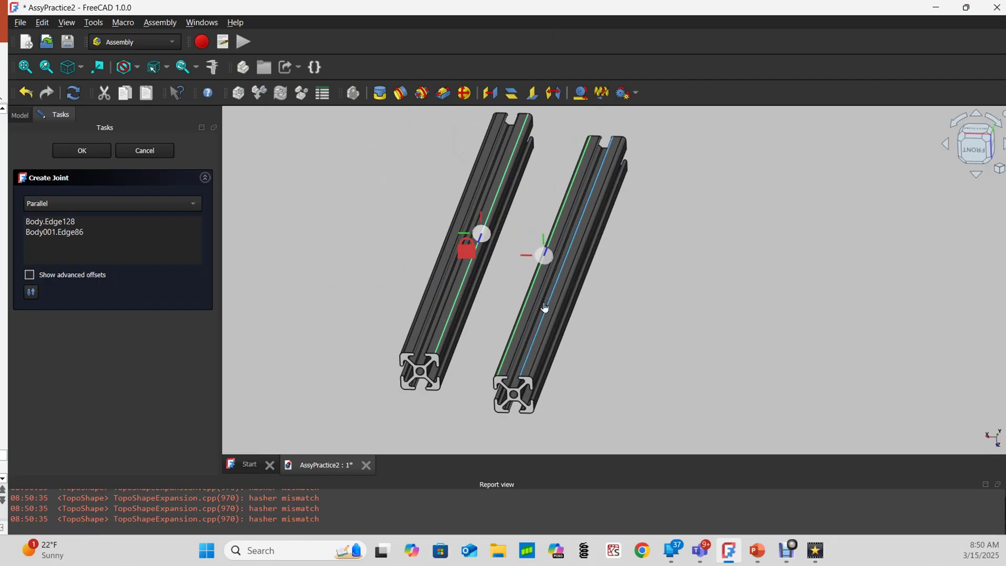
pyautogui.scroll(-4, 633, 335)
pyautogui.moveTo(608, 317); pyautogui.dragTo(598, 298)
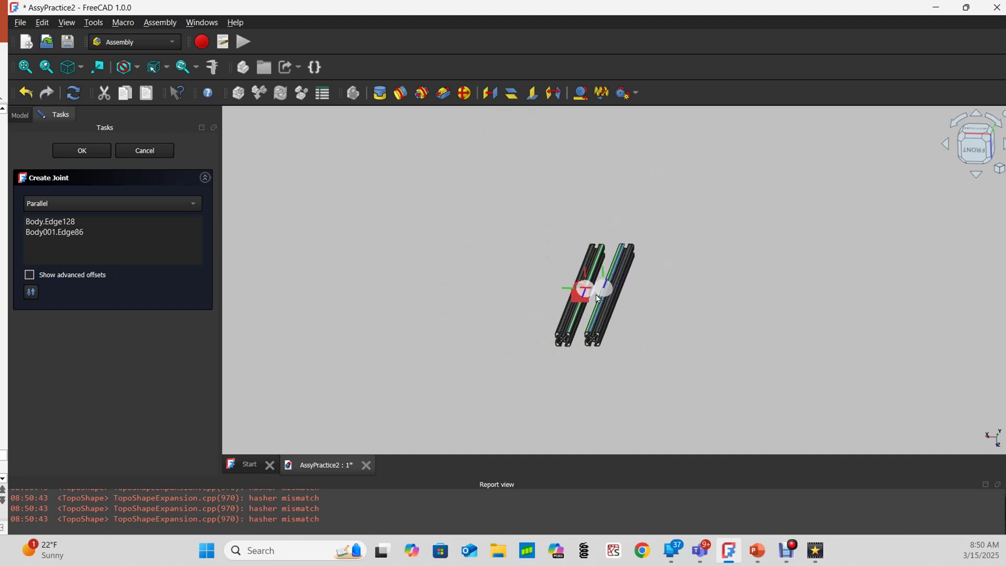
pyautogui.scroll(3, 598, 298)
pyautogui.scroll(3, 597, 298)
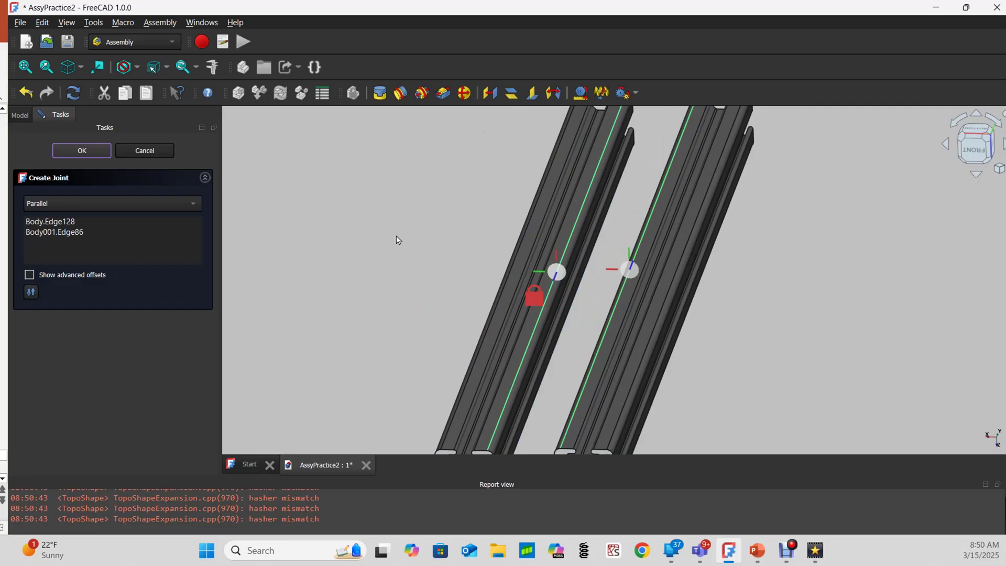
# Step: Accept the Parallel joint and slide the second extrusion sideways, clear of the grounded one
pyautogui.press('Return')
pyautogui.scroll(-3, 397, 226)
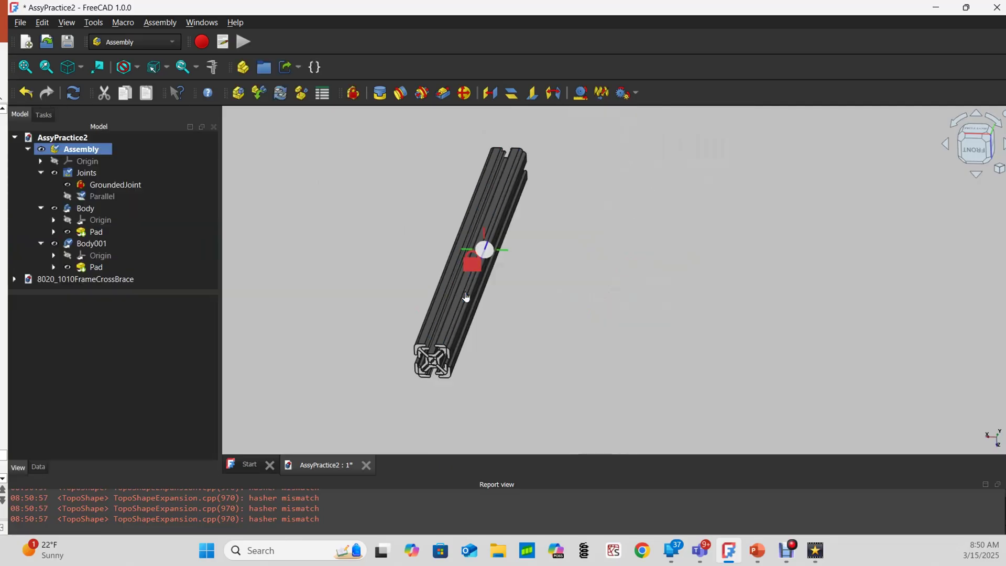
pyautogui.moveTo(466, 296); pyautogui.dragTo(534, 302)
# Step: Tilt the second extrusion upward out of parallel with its transform handles, then solve the assembly
pyautogui.click(92, 244)
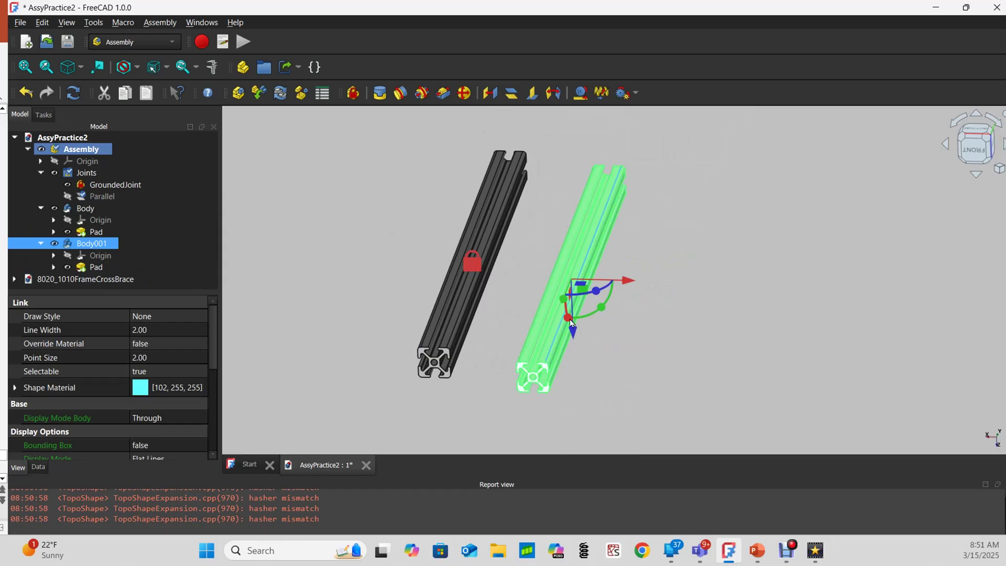
pyautogui.moveTo(571, 324); pyautogui.dragTo(566, 314)
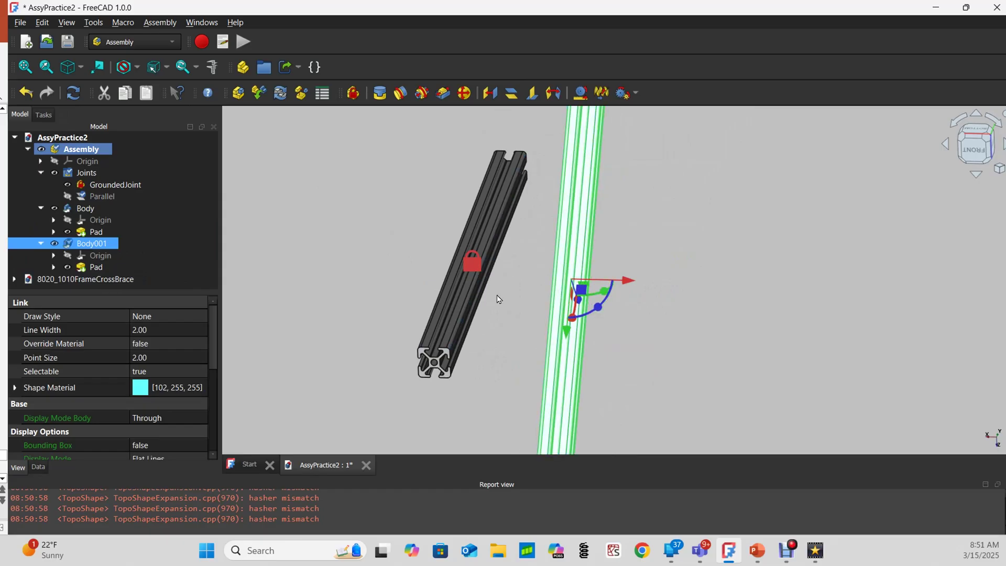
pyautogui.scroll(-1, 499, 298)
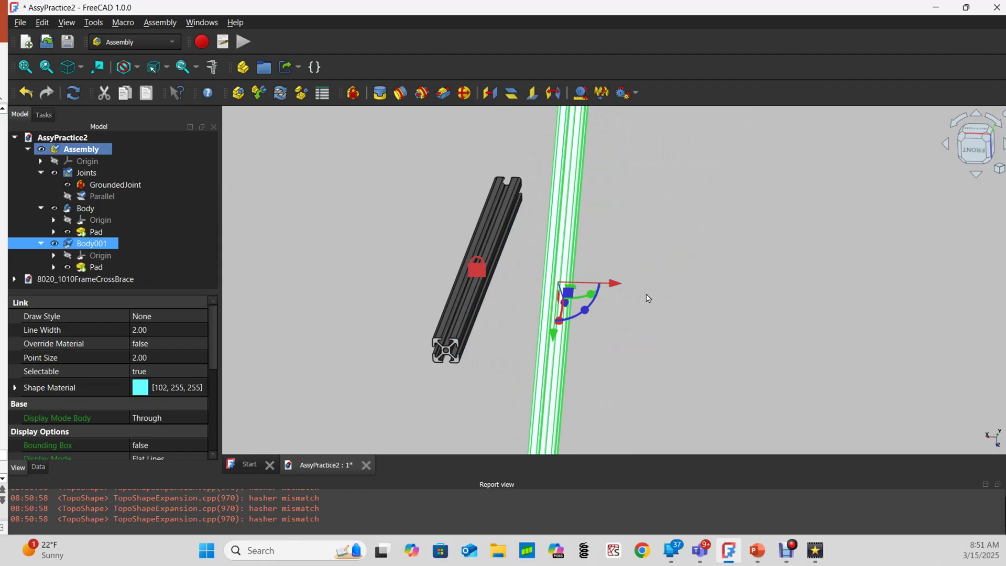
pyautogui.click(648, 298)
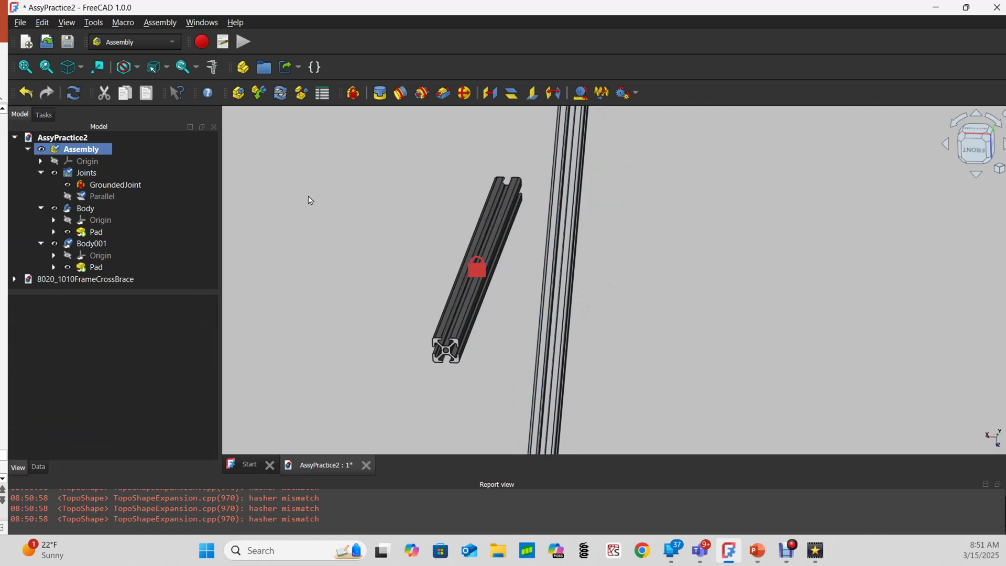
pyautogui.click(281, 93)
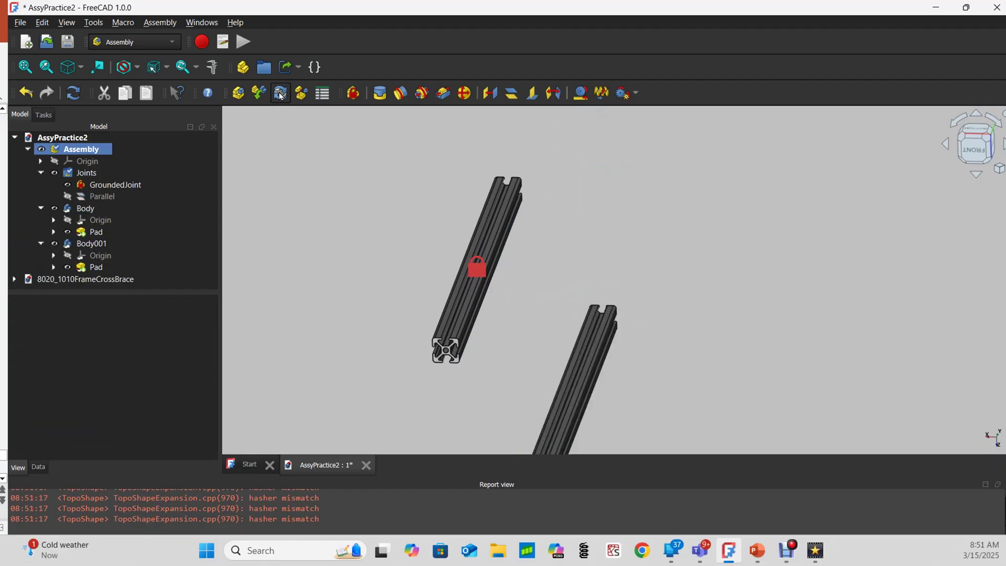
# Step: Bring the second extrusion back beside the grounded one and swing it about the vertical axis into a V shape
pyautogui.scroll(-2, 420, 215)
pyautogui.moveTo(511, 353); pyautogui.dragTo(503, 268)
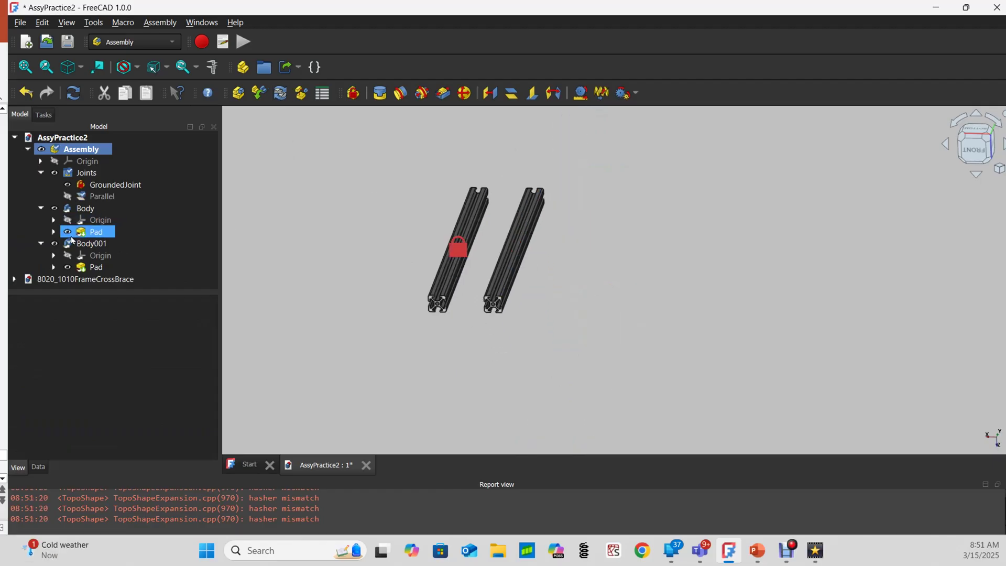
pyautogui.click(509, 296)
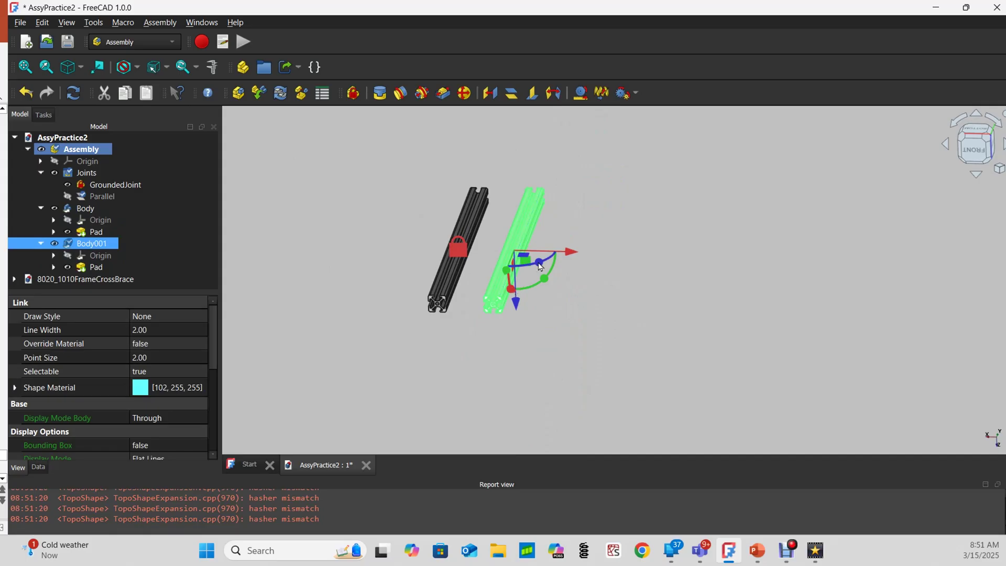
pyautogui.moveTo(542, 263); pyautogui.dragTo(566, 266)
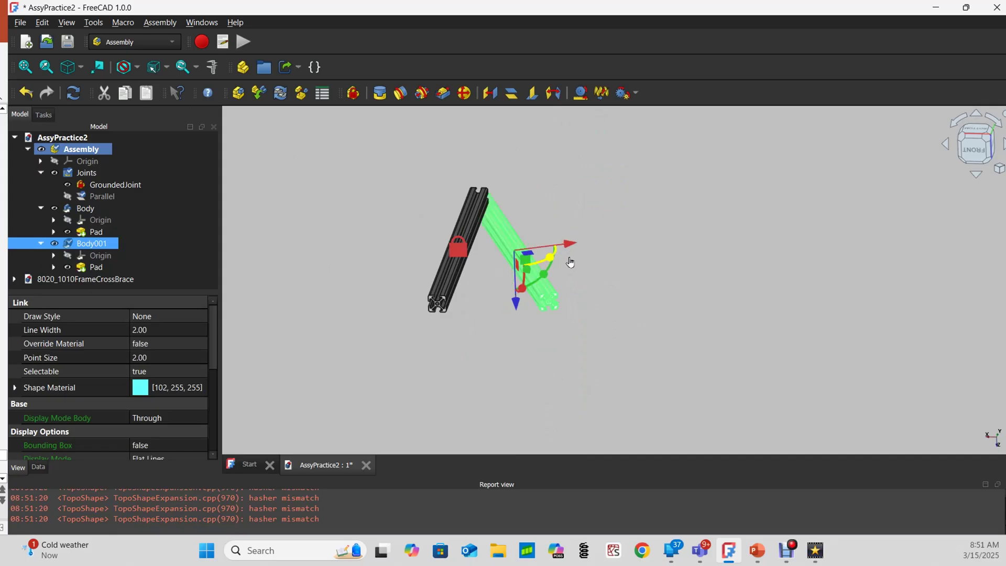
pyautogui.click(589, 333)
# Step: Move the angled second extrusion so the Parallel joint realigns it, leaving a gap beside the grounded one
pyautogui.scroll(-1, 557, 259)
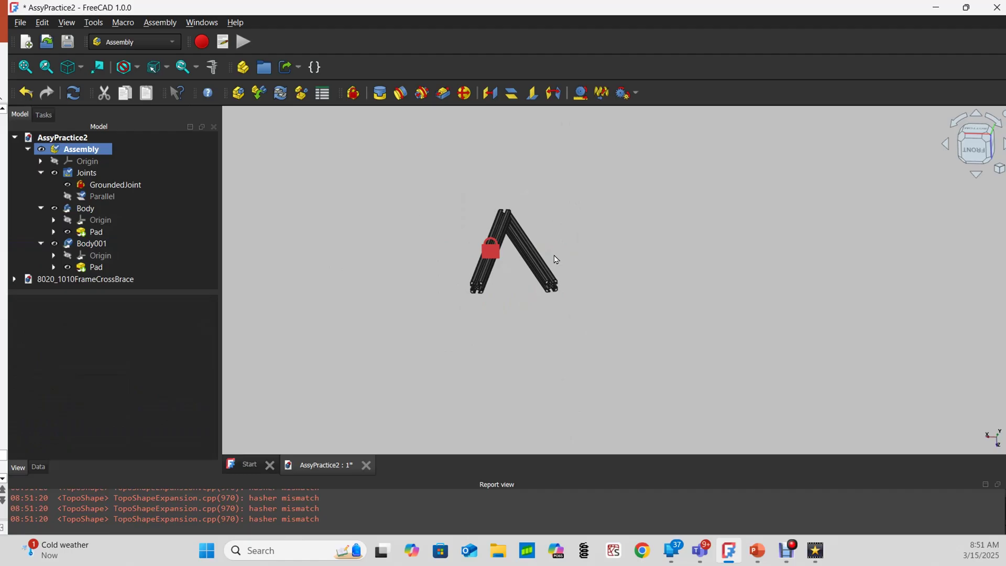
pyautogui.scroll(3, 554, 260)
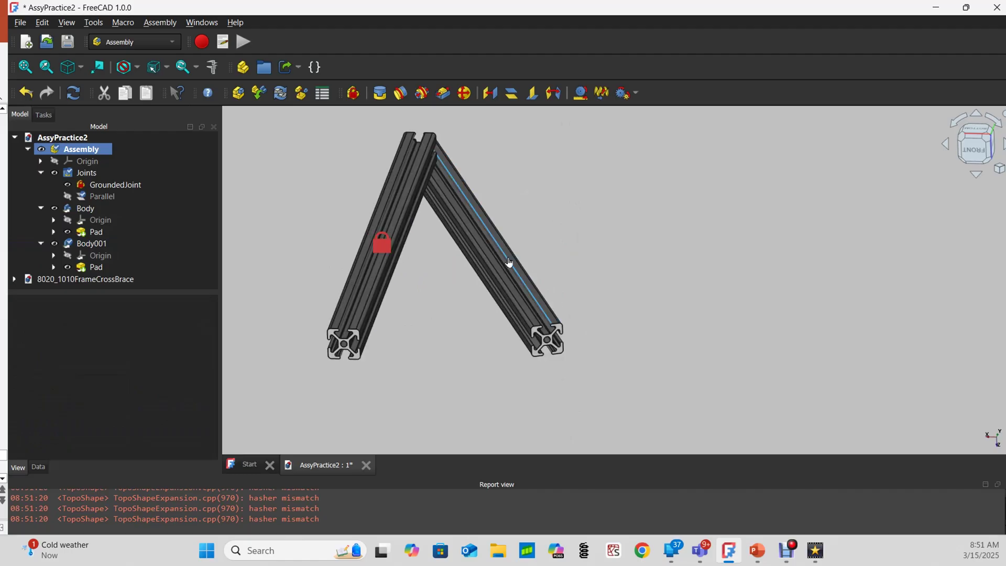
pyautogui.moveTo(507, 260); pyautogui.dragTo(433, 271)
pyautogui.scroll(-1, 431, 255)
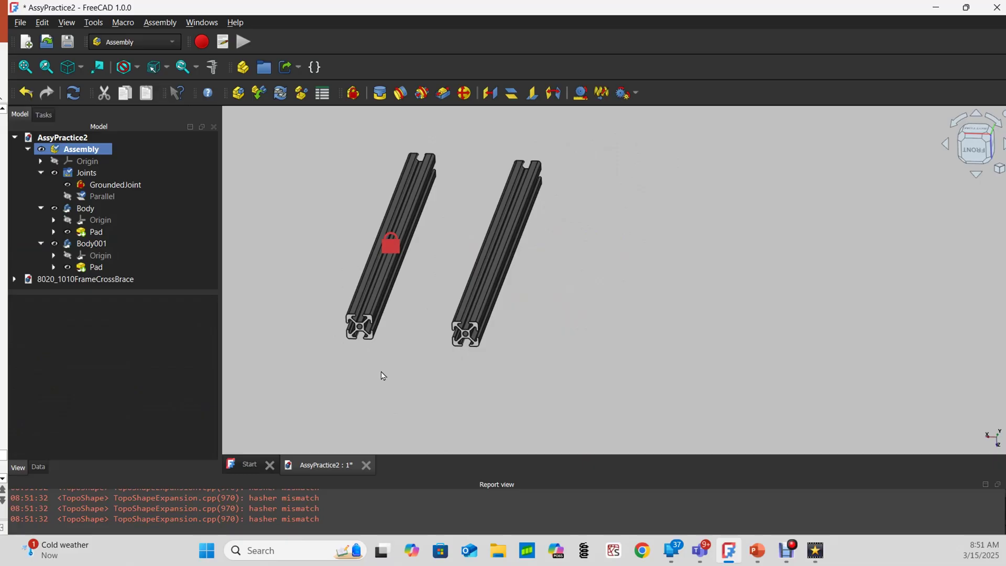
# Step: Delete the Parallel joint from the assembly's joints
pyautogui.click(112, 197)
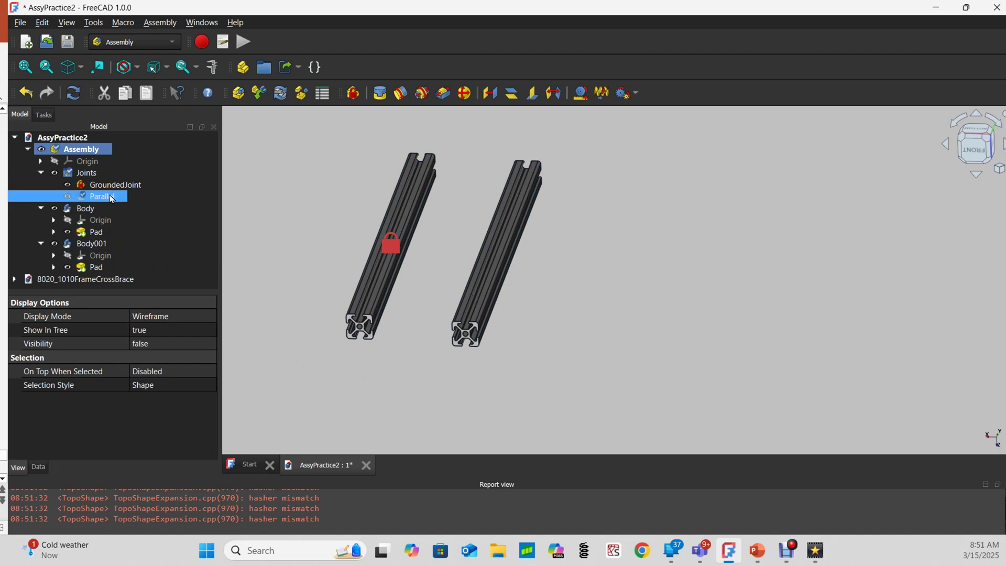
pyautogui.press('Delete')
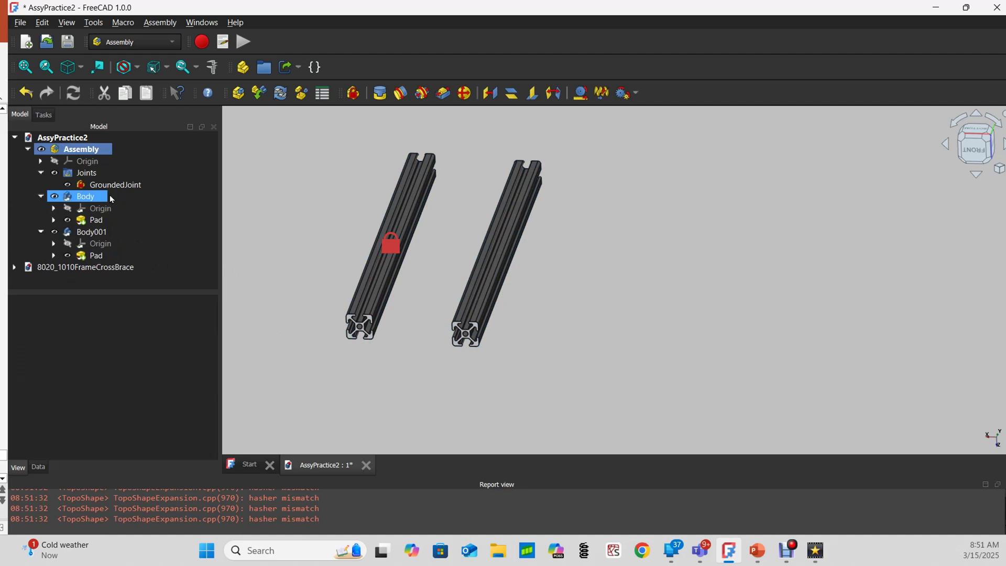
pyautogui.click(532, 94)
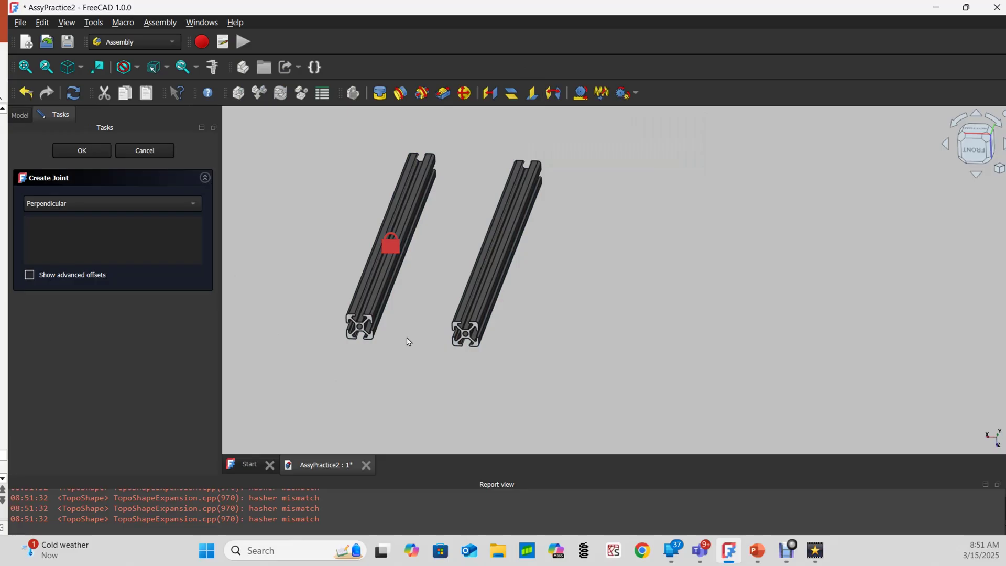
pyautogui.click(155, 152)
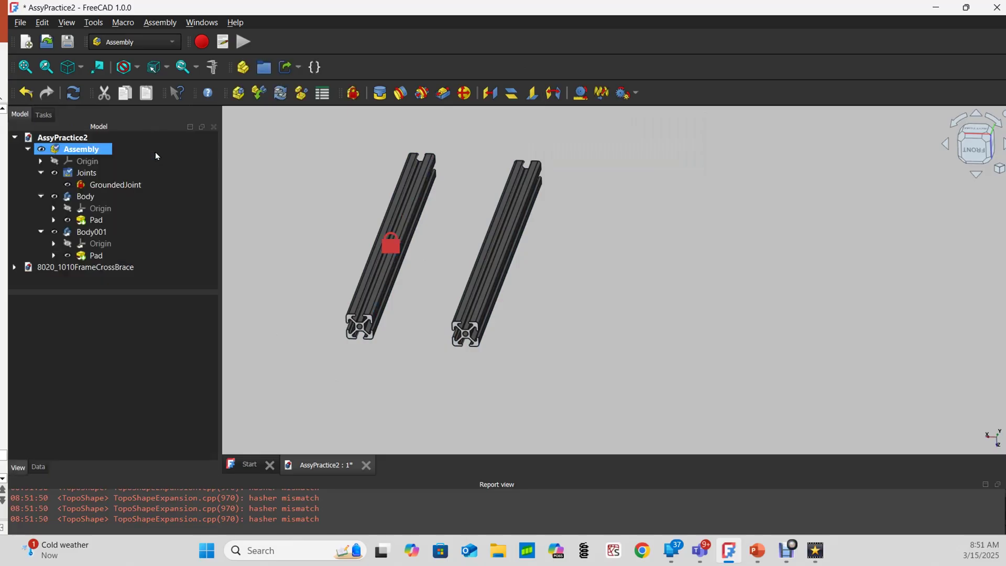
# Step: Create a Perpendicular joint between the second extrusion's front end face and a long top face of the grounded extrusion
pyautogui.scroll(5, 461, 316)
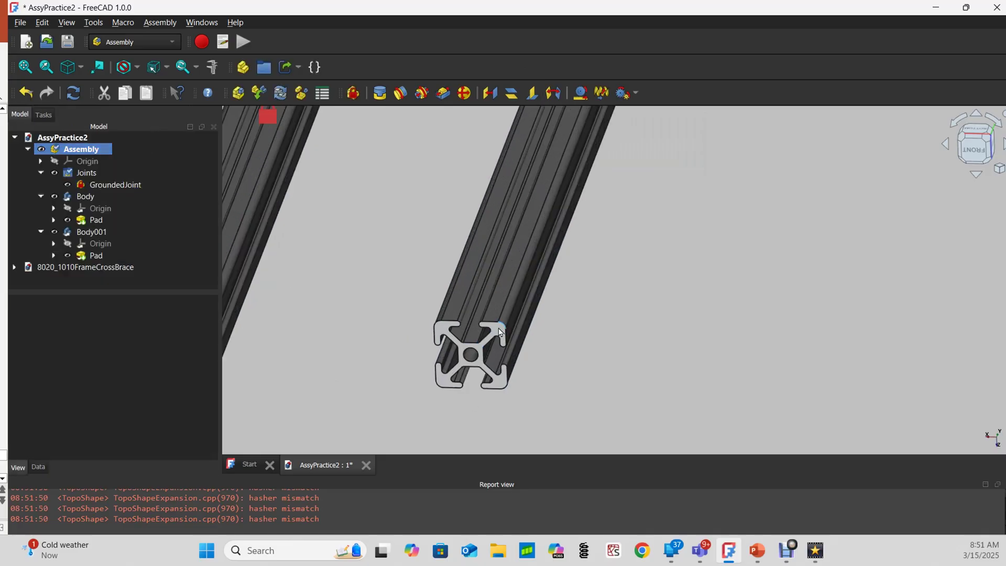
pyautogui.click(499, 335)
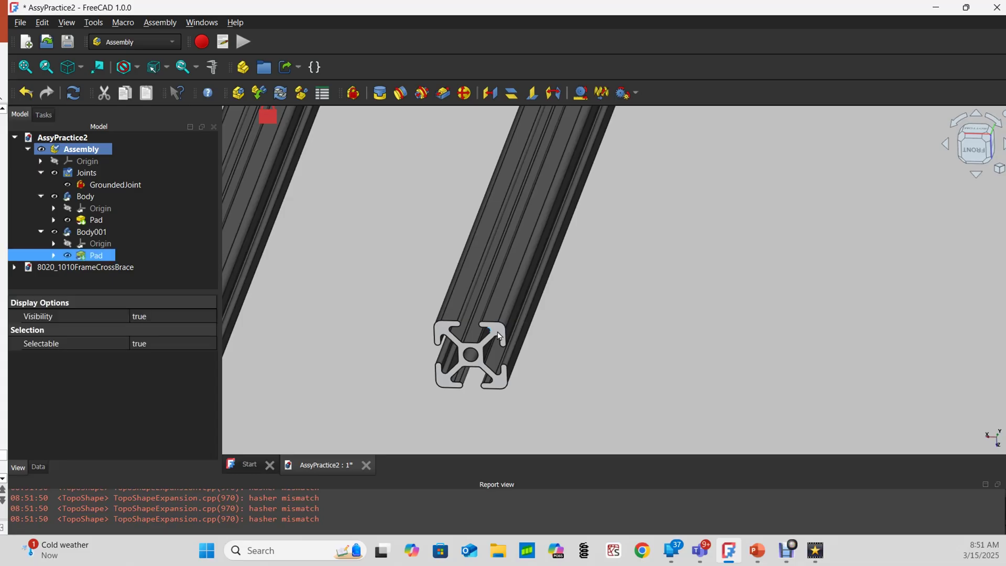
pyautogui.scroll(4, 524, 330)
pyautogui.scroll(-5, 533, 326)
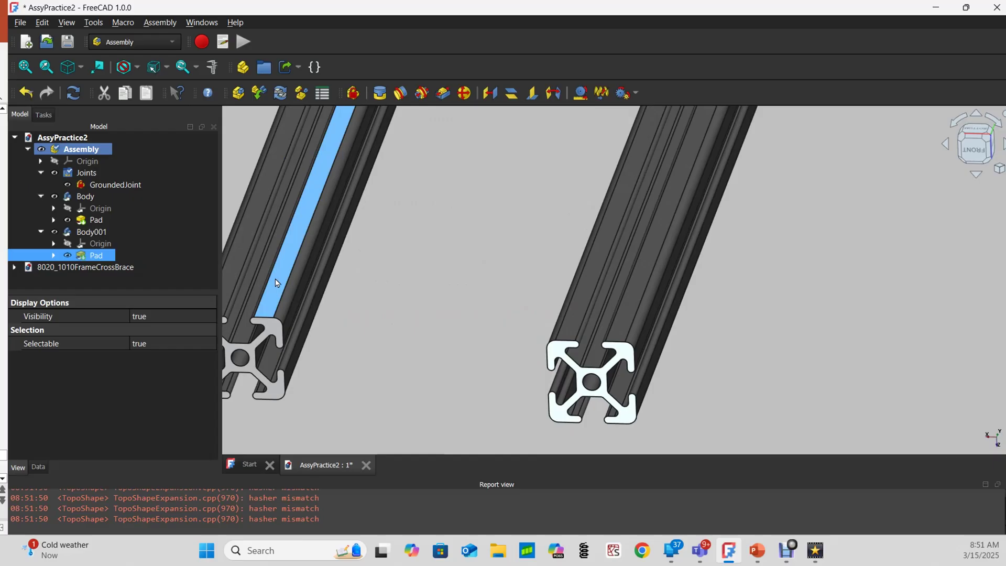
pyautogui.keyDown('ctrl'); pyautogui.click(277, 283); pyautogui.keyUp('ctrl')
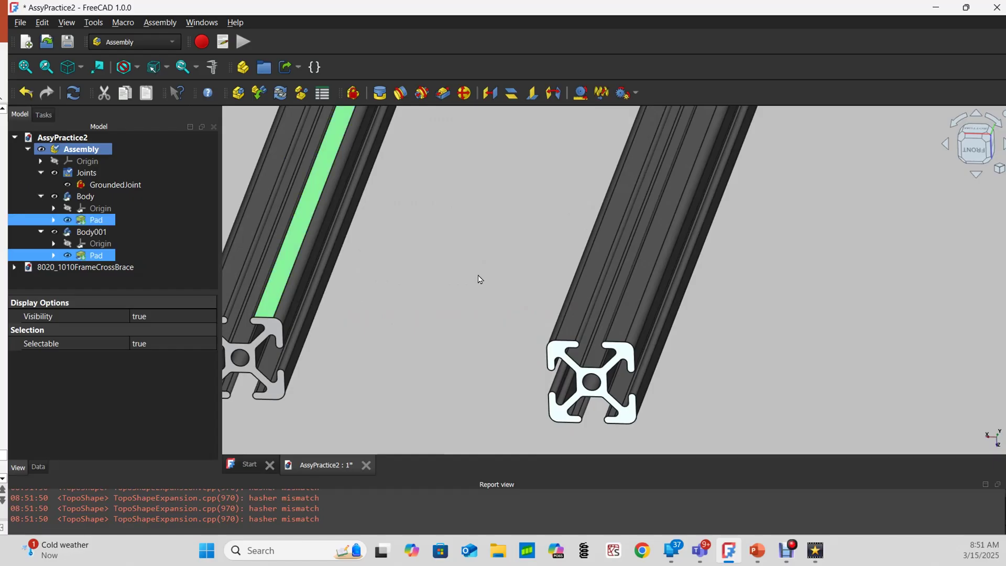
pyautogui.click(533, 93)
pyautogui.scroll(-5, 526, 199)
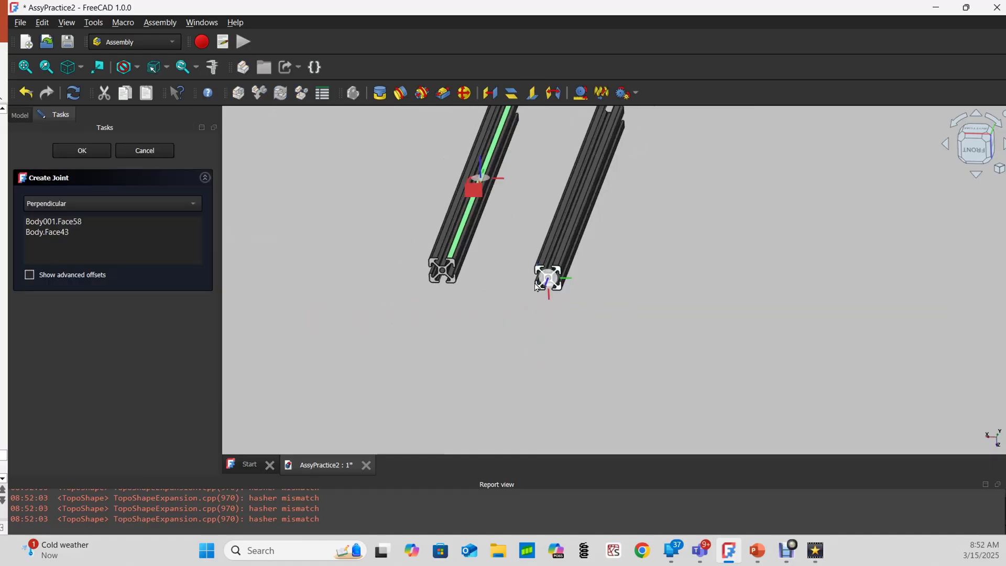
pyautogui.scroll(1, 548, 211)
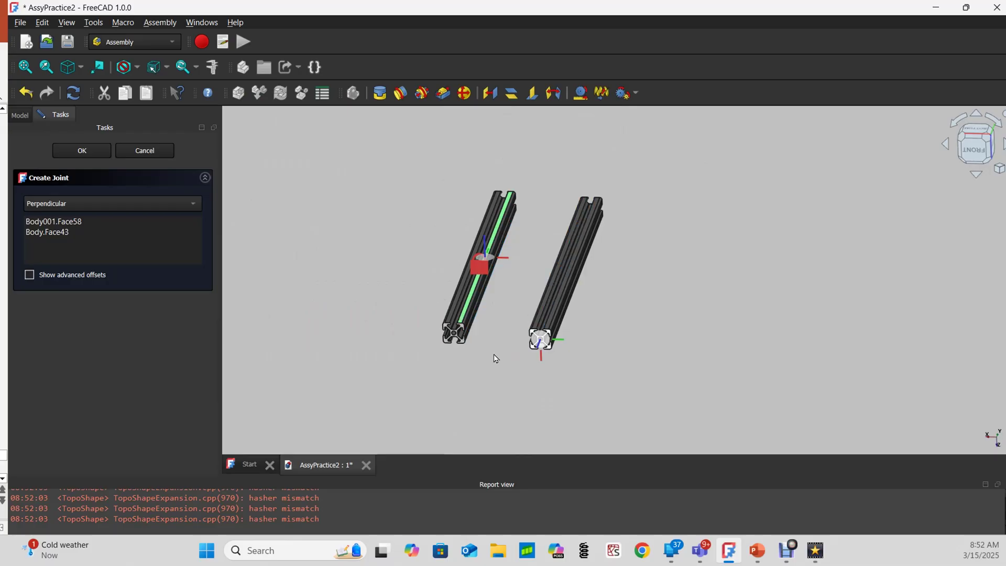
pyautogui.click(73, 153)
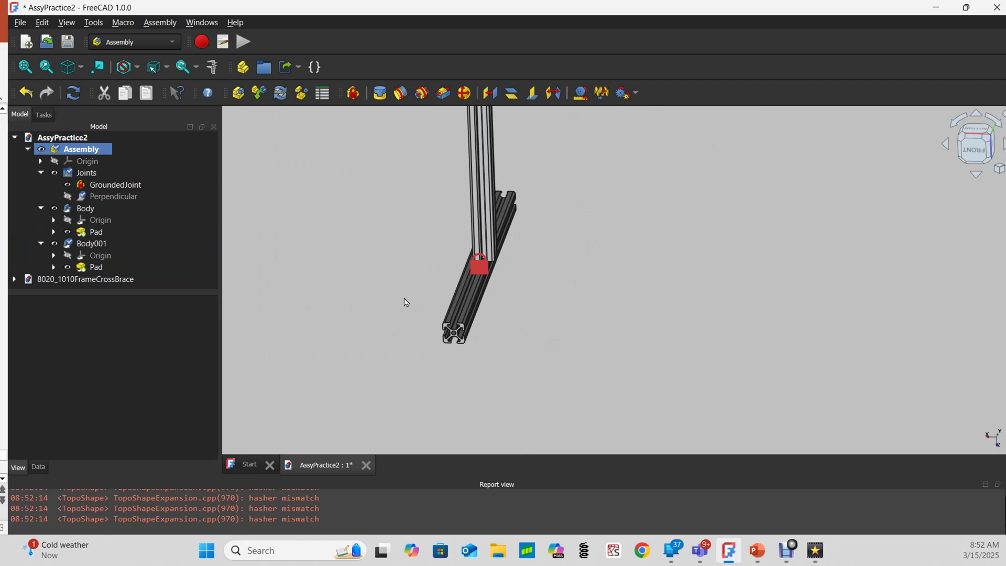
# Step: Rotate the second extrusion away from its upright position with a transform handle to test the Perpendicular joint
pyautogui.scroll(4, 510, 305)
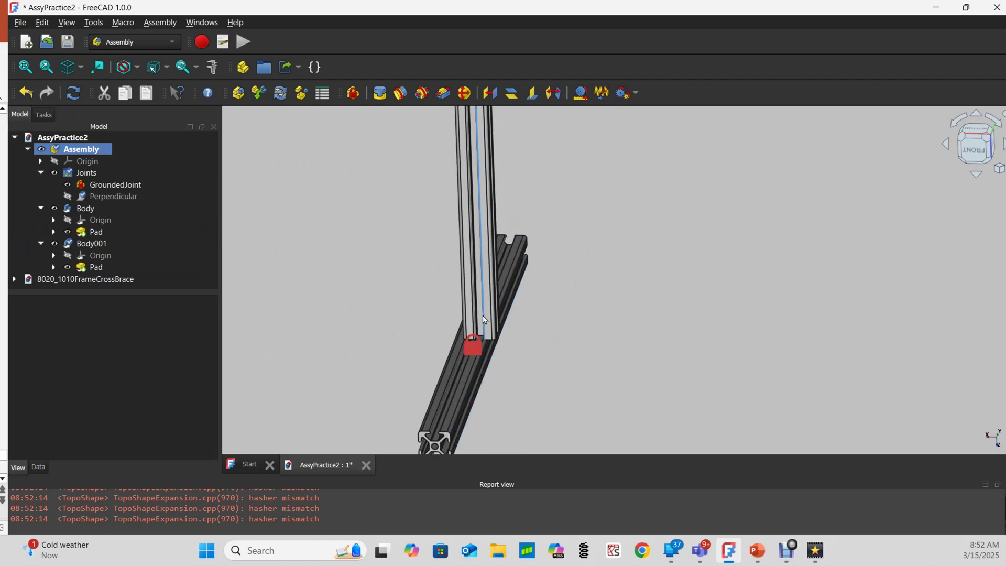
pyautogui.click(68, 245)
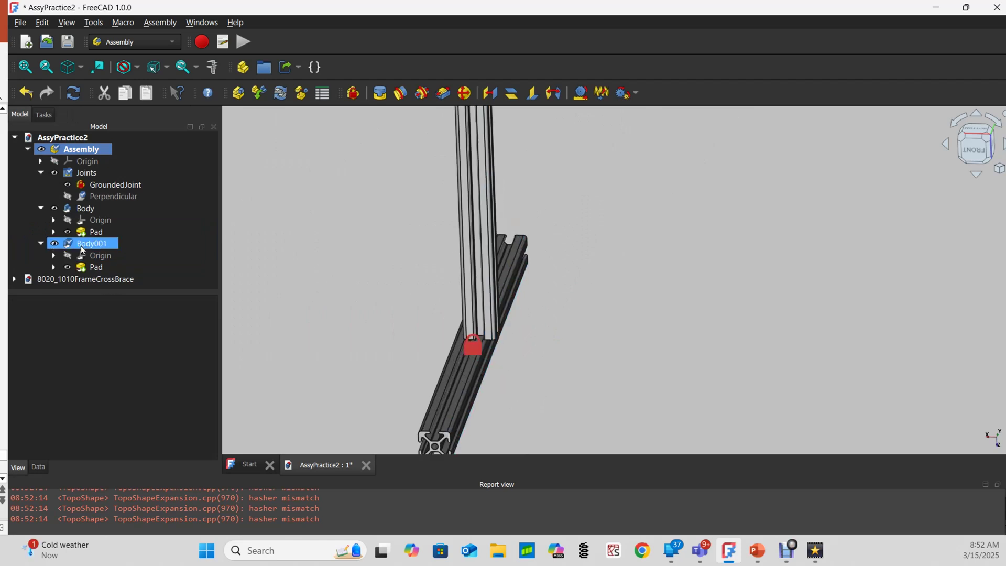
pyautogui.scroll(-2, 421, 345)
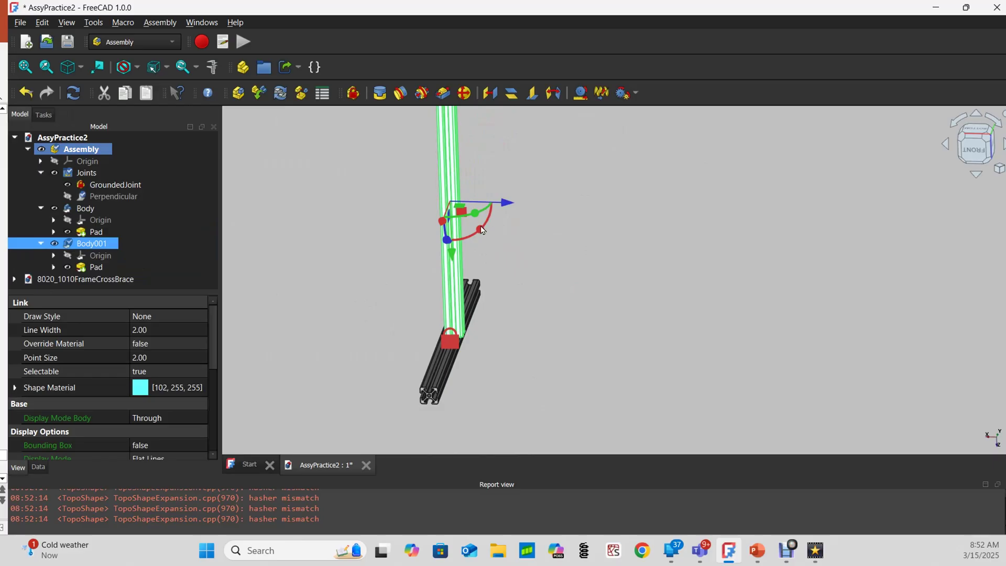
pyautogui.moveTo(482, 231); pyautogui.dragTo(453, 356)
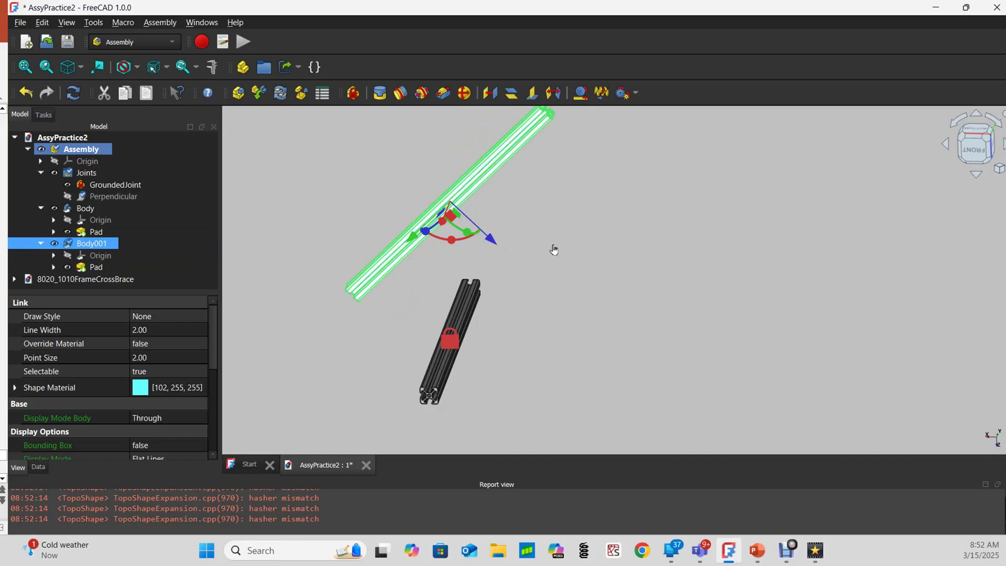
# Step: Rotate the second extrusion again, and move it so the Perpendicular joint realigns it square to the grounded extrusion
pyautogui.click(551, 246)
pyautogui.click(104, 244)
pyautogui.moveTo(430, 251); pyautogui.dragTo(427, 246)
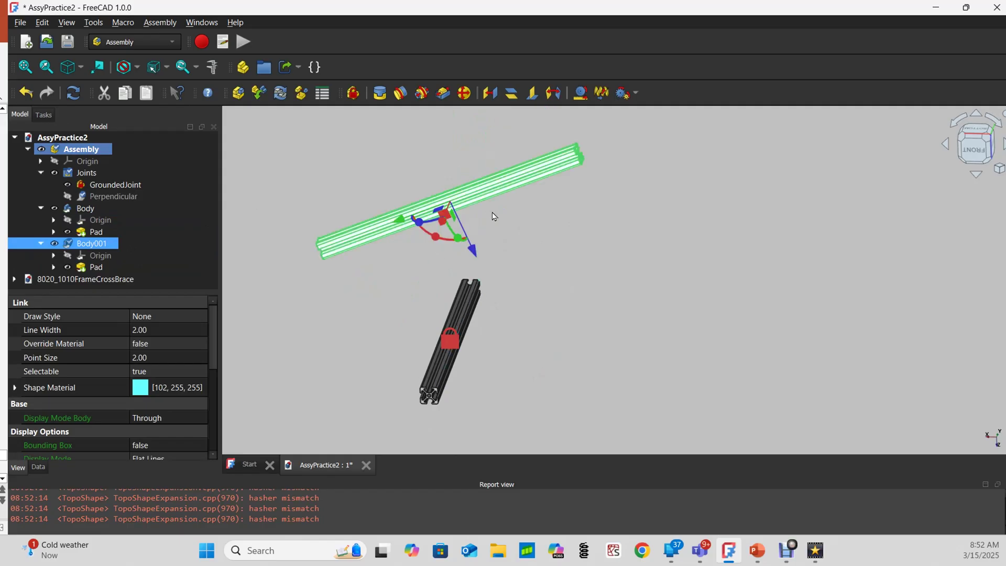
pyautogui.click(518, 345)
pyautogui.moveTo(528, 181); pyautogui.dragTo(662, 304)
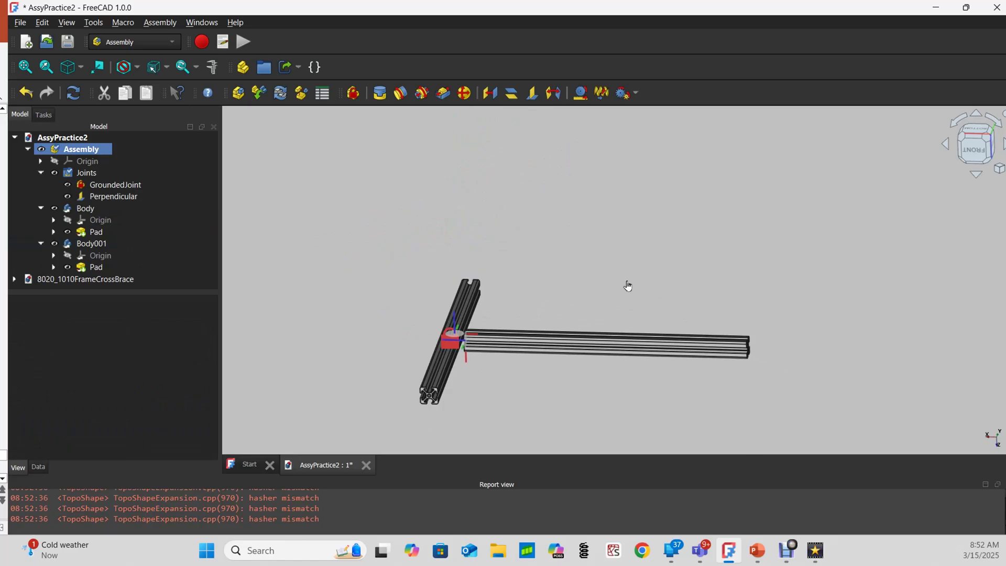
# Step: Delete the Perpendicular joint from the assembly's joints
pyautogui.scroll(5, 464, 336)
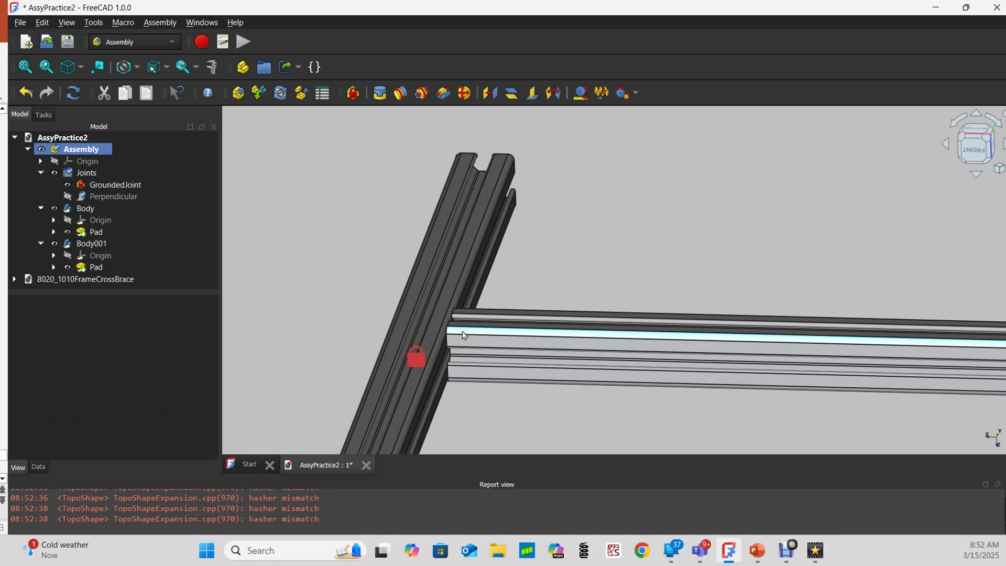
pyautogui.scroll(-5, 532, 242)
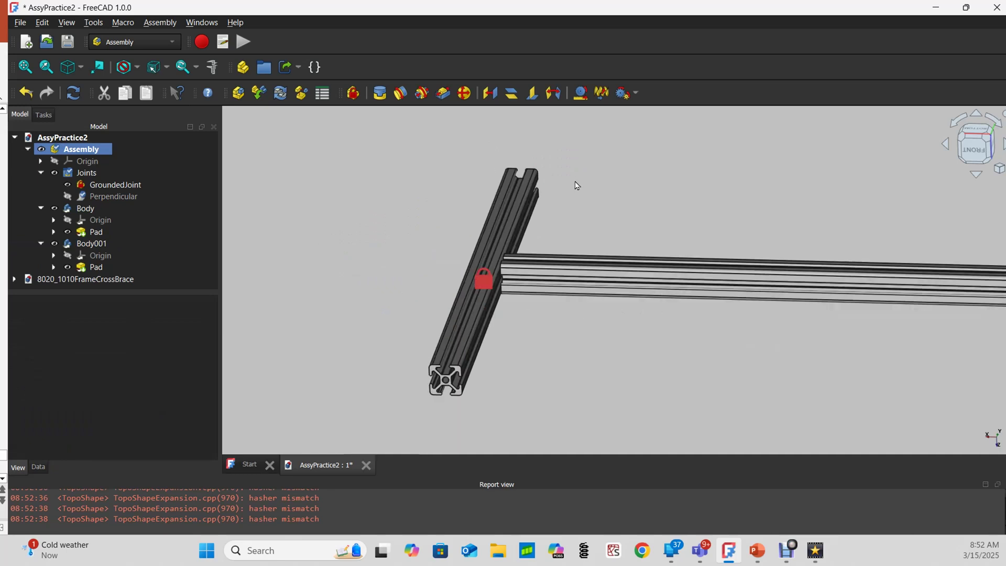
pyautogui.scroll(1, 576, 199)
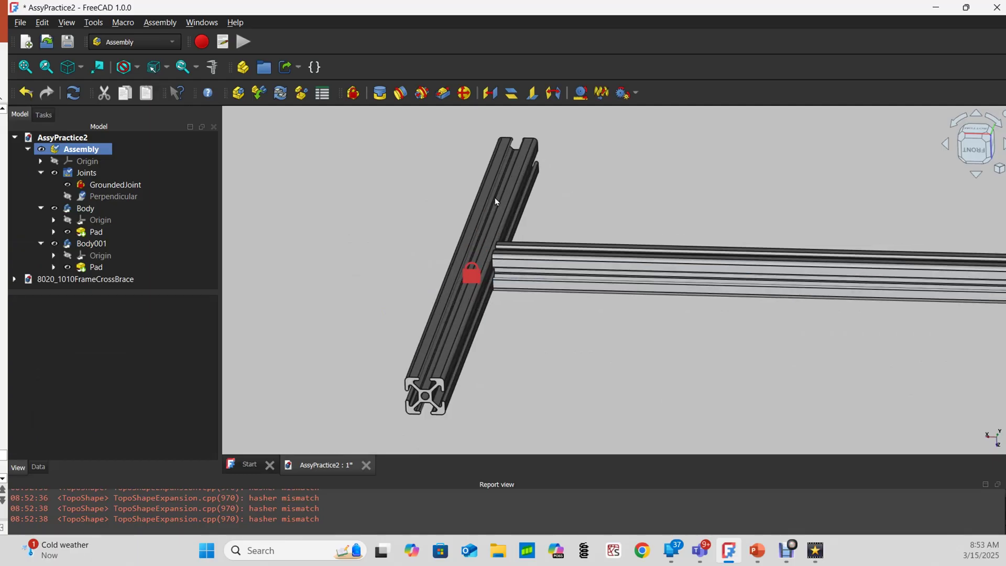
pyautogui.click(108, 198)
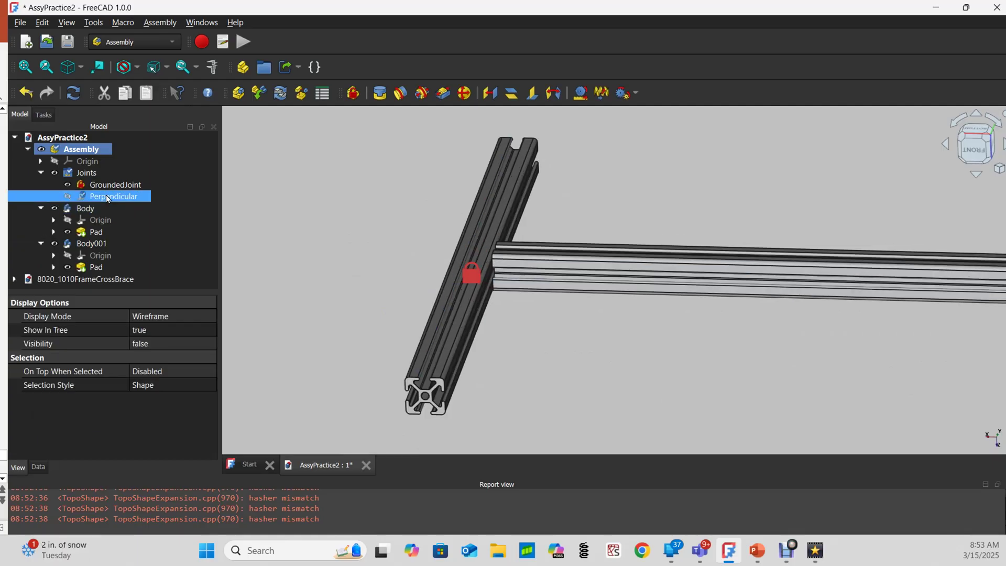
pyautogui.press('Delete')
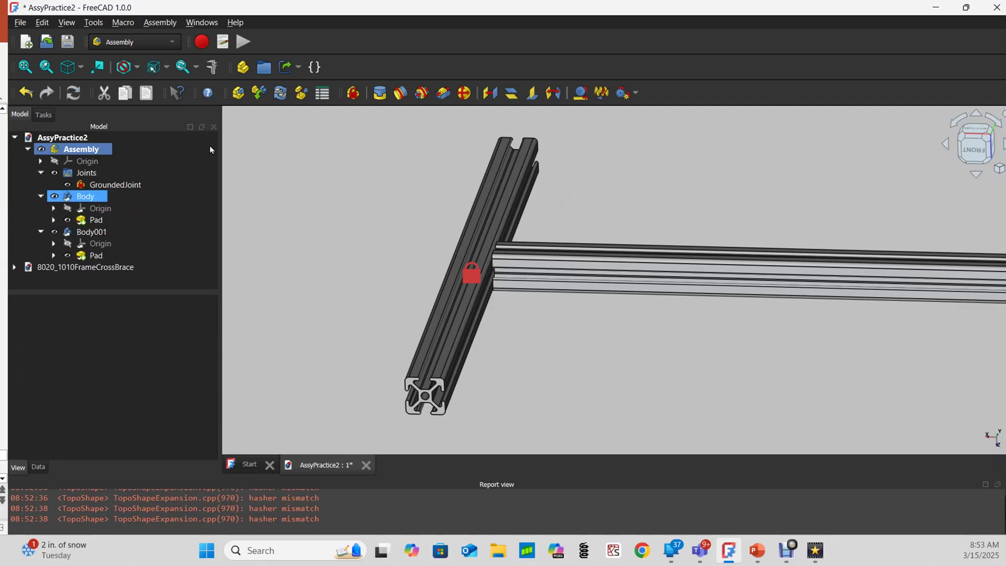
# Step: Turn the second extrusion to run alongside the grounded one and move it closer, leaving a gap between them
pyautogui.click(91, 221)
pyautogui.click(91, 233)
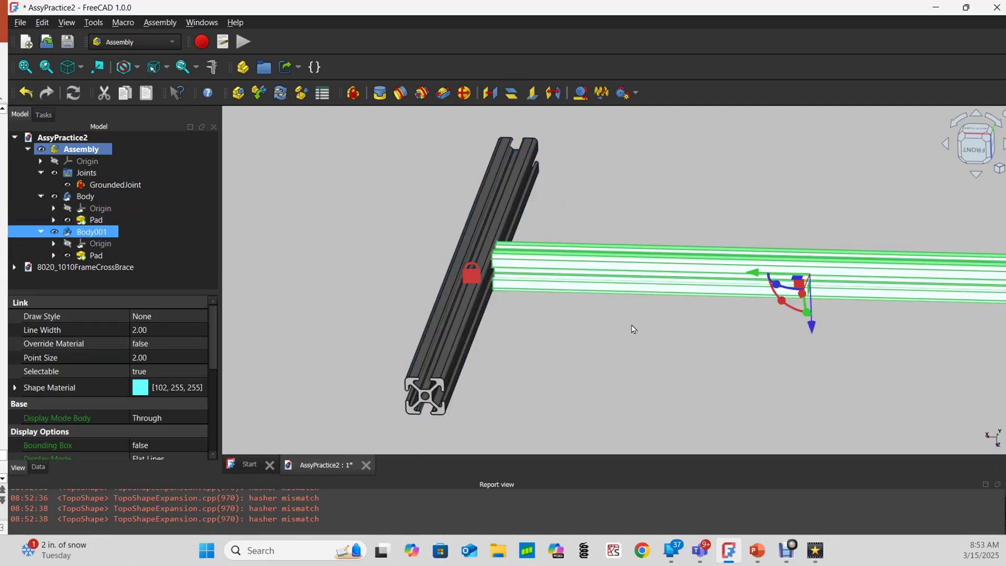
pyautogui.scroll(-1, 634, 329)
pyautogui.moveTo(747, 298); pyautogui.dragTo(904, 314)
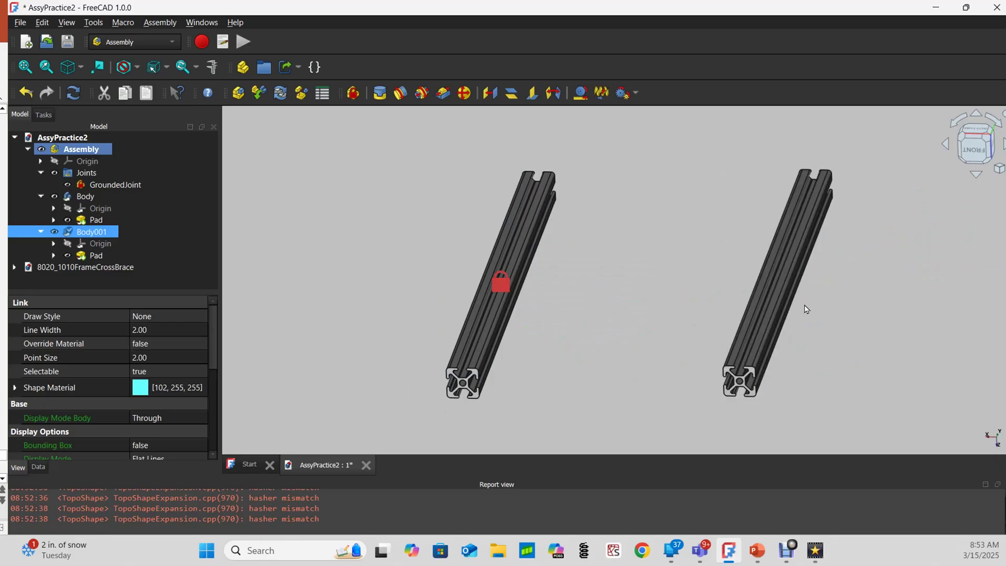
pyautogui.moveTo(804, 307); pyautogui.dragTo(642, 302)
# Step: Create a Revolute joint between top edges of the two extrusions' front end faces and reverse the joint direction
pyautogui.scroll(-1, 583, 304)
pyautogui.scroll(1, 705, 310)
pyautogui.scroll(2, 627, 402)
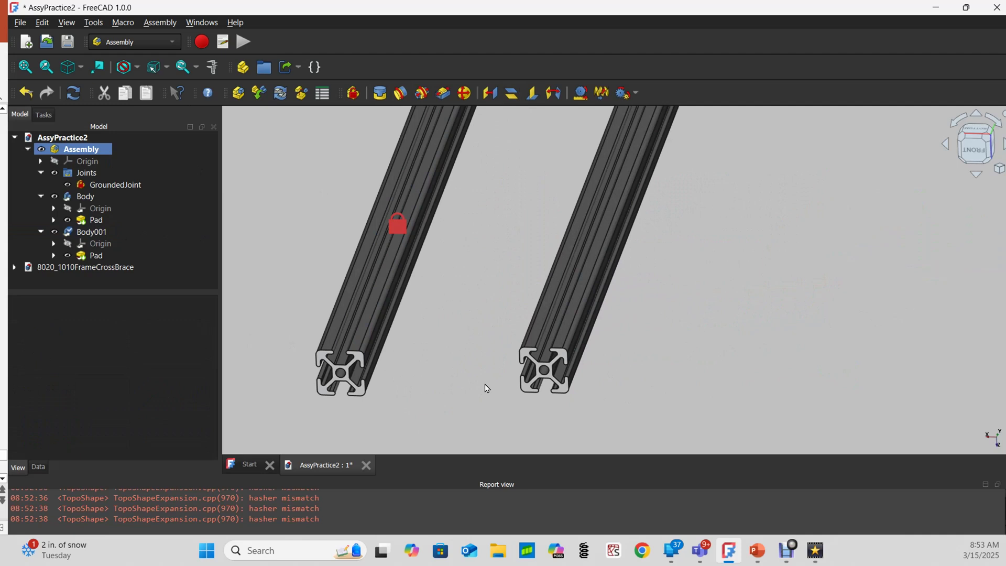
pyautogui.scroll(1, 487, 388)
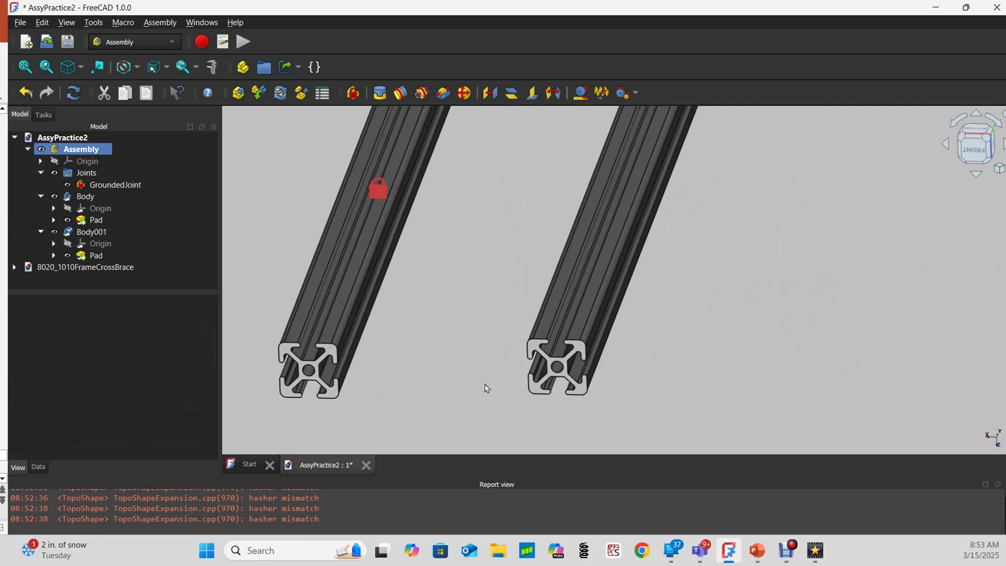
pyautogui.click(540, 343)
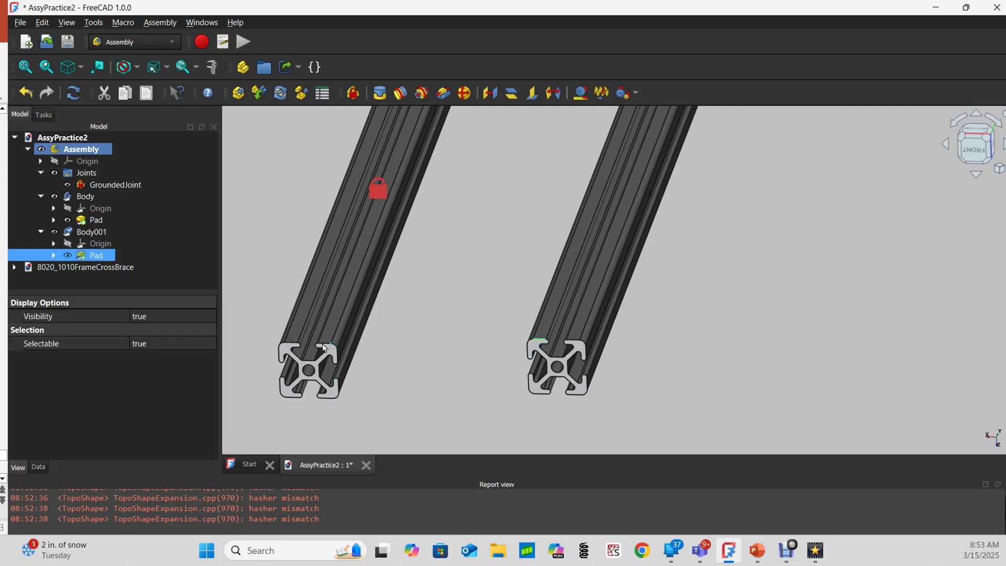
pyautogui.click(328, 350)
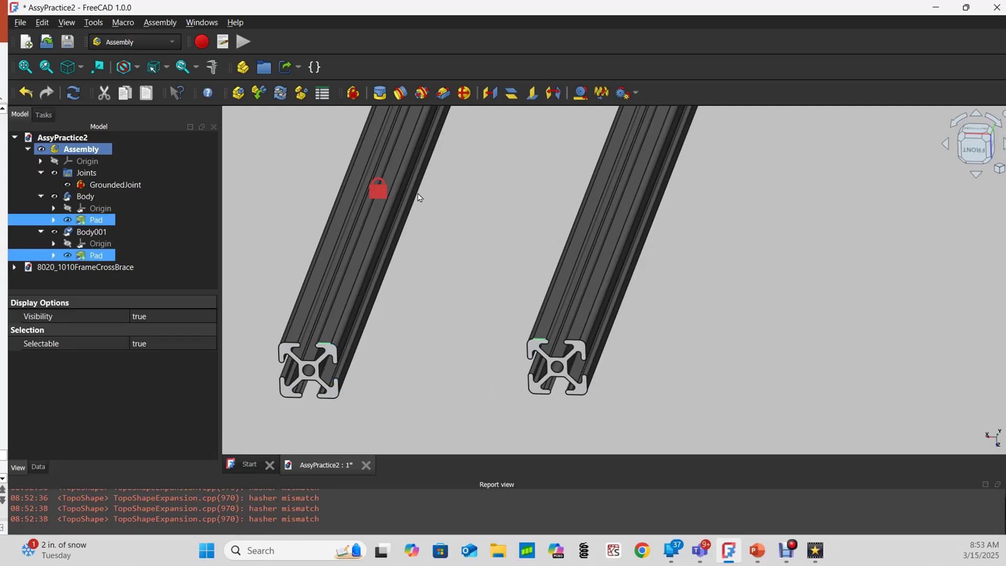
pyautogui.click(399, 95)
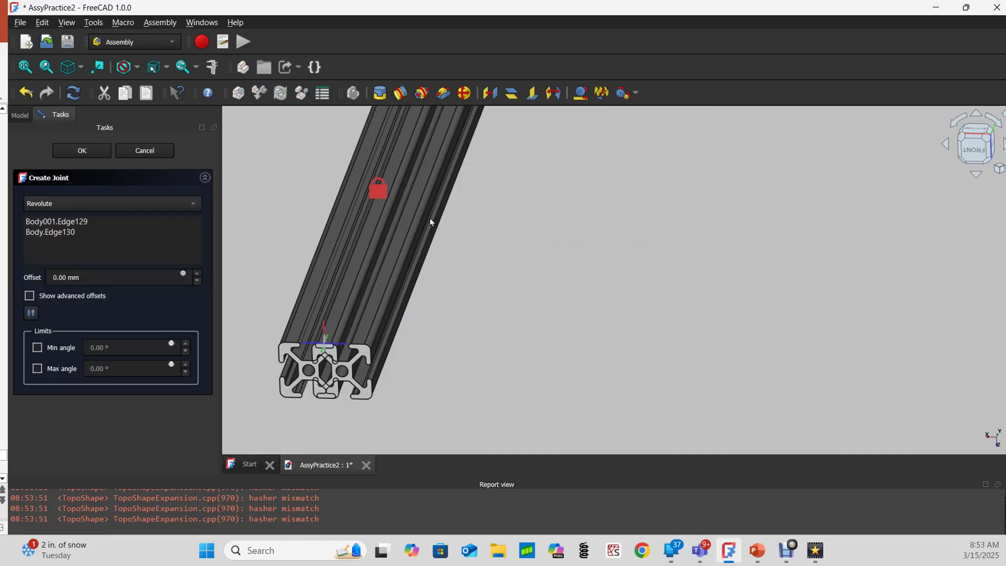
pyautogui.click(30, 313)
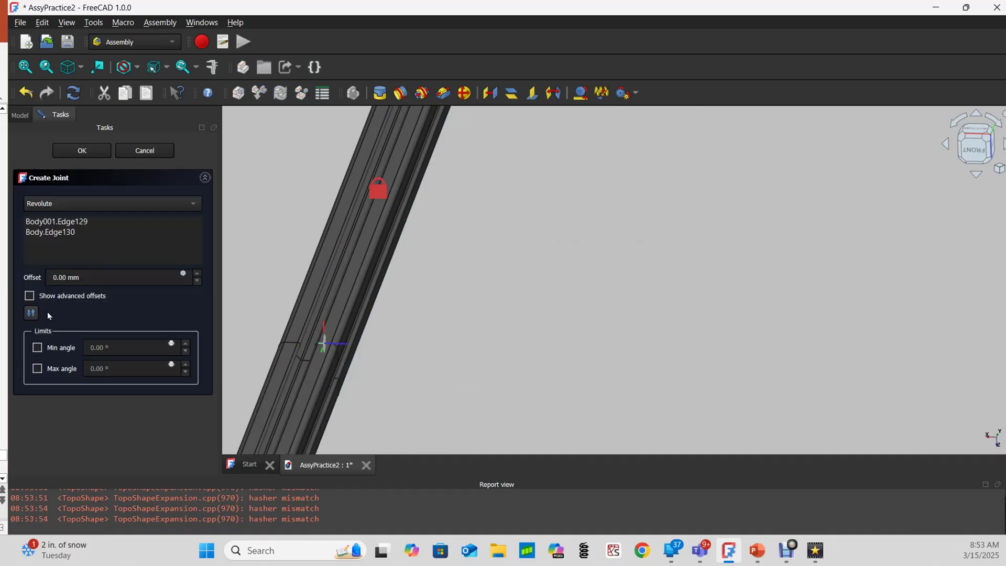
# Step: Swing the second extrusion upward about the Revolute joint's hinge edge to an angle of about 49°
pyautogui.scroll(-2, 553, 308)
pyautogui.scroll(1, 513, 318)
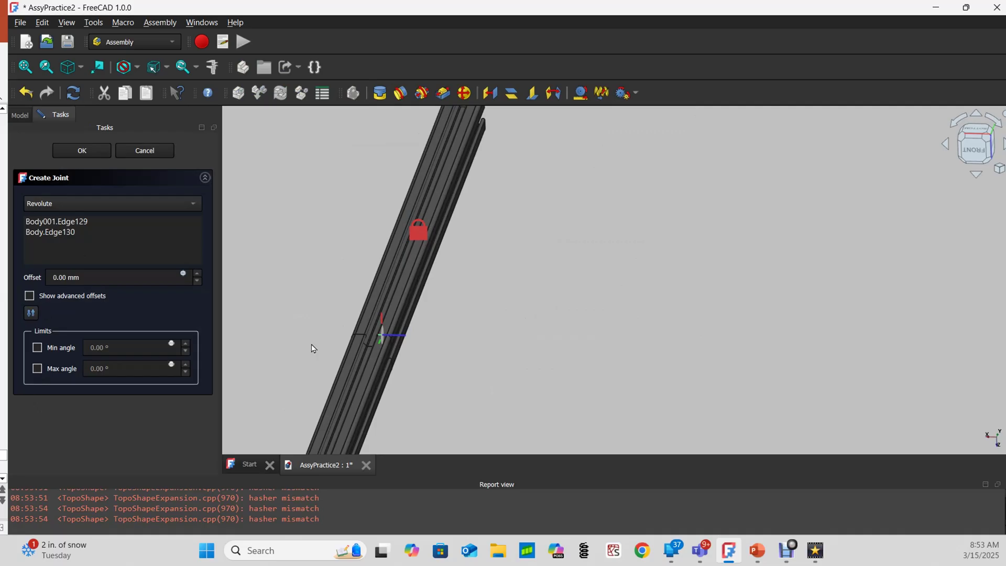
pyautogui.moveTo(311, 345); pyautogui.dragTo(474, 330, button='middle')
pyautogui.moveTo(571, 283); pyautogui.dragTo(524, 258)
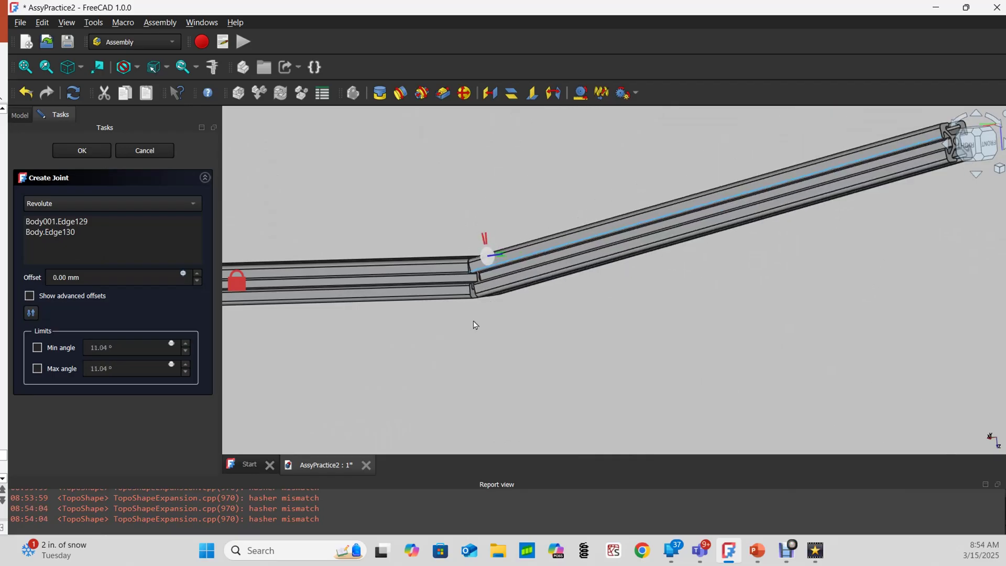
pyautogui.scroll(-3, 457, 377)
pyautogui.moveTo(488, 364); pyautogui.dragTo(498, 364, button='middle')
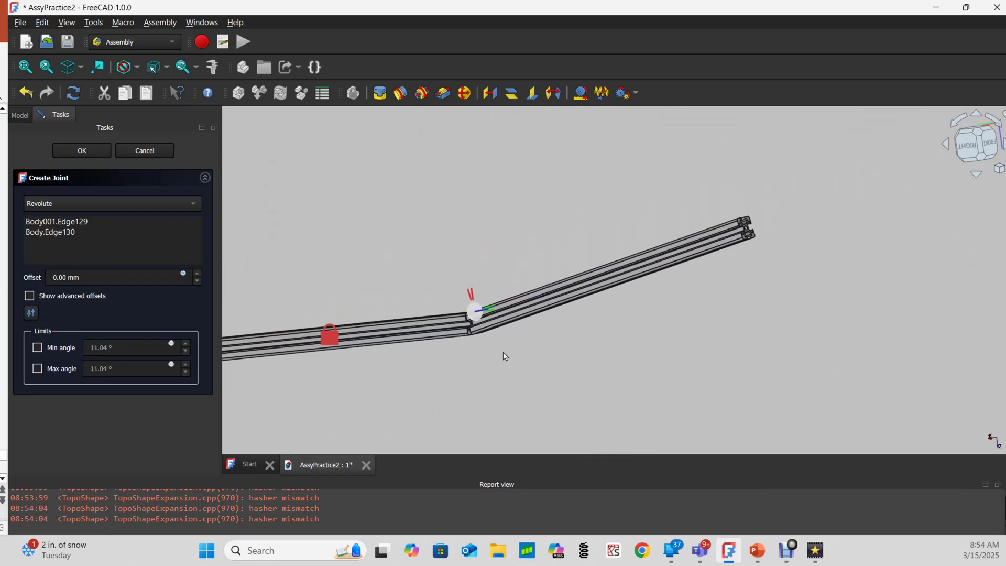
pyautogui.scroll(4, 514, 325)
pyautogui.moveTo(601, 295); pyautogui.dragTo(582, 243)
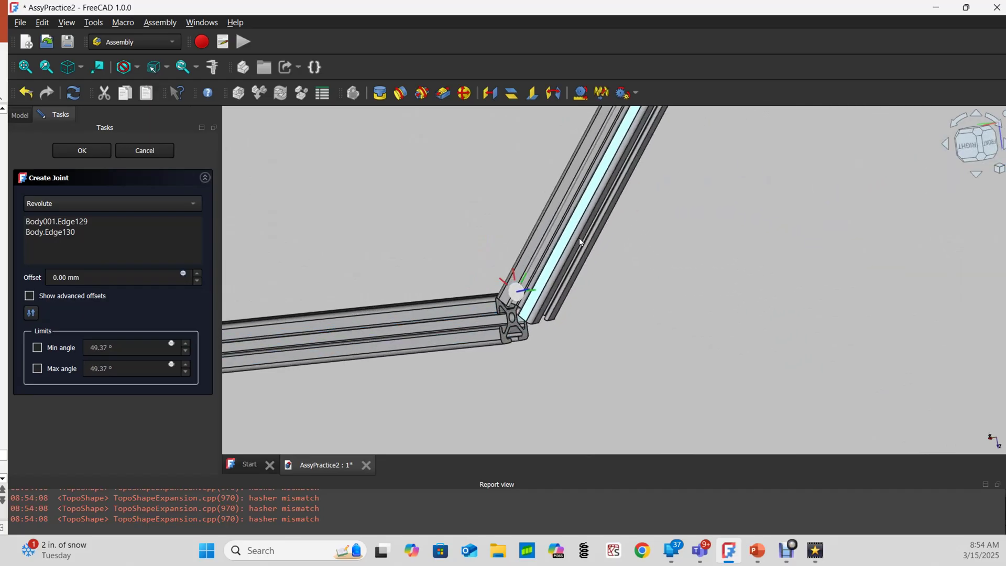
# Step: Enable the Revolute joint's minimum and maximum angle limits at 45 and try swinging the second extrusion
pyautogui.click(37, 349)
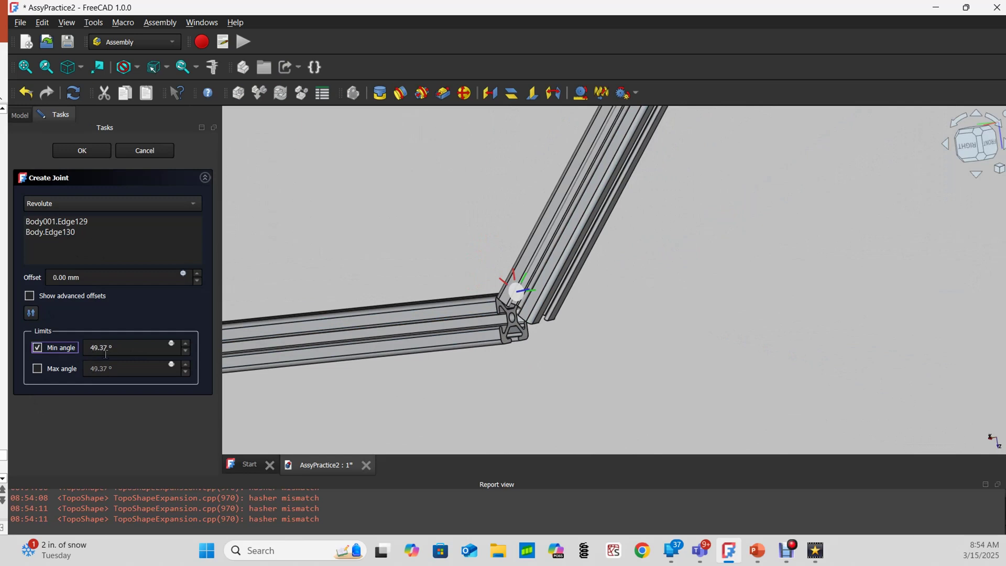
pyautogui.moveTo(116, 348); pyautogui.dragTo(88, 349)
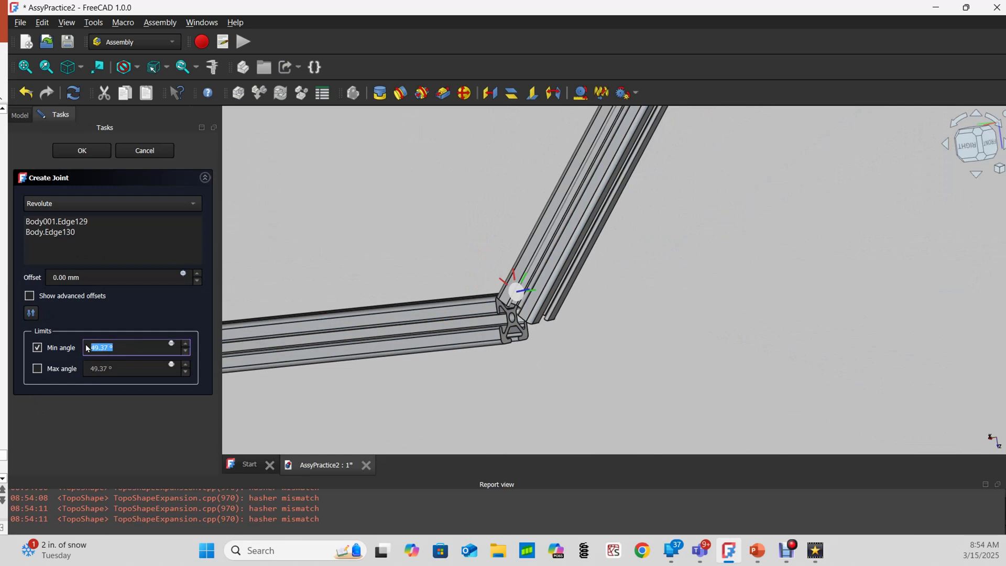
pyautogui.write('45')
pyautogui.click(36, 374)
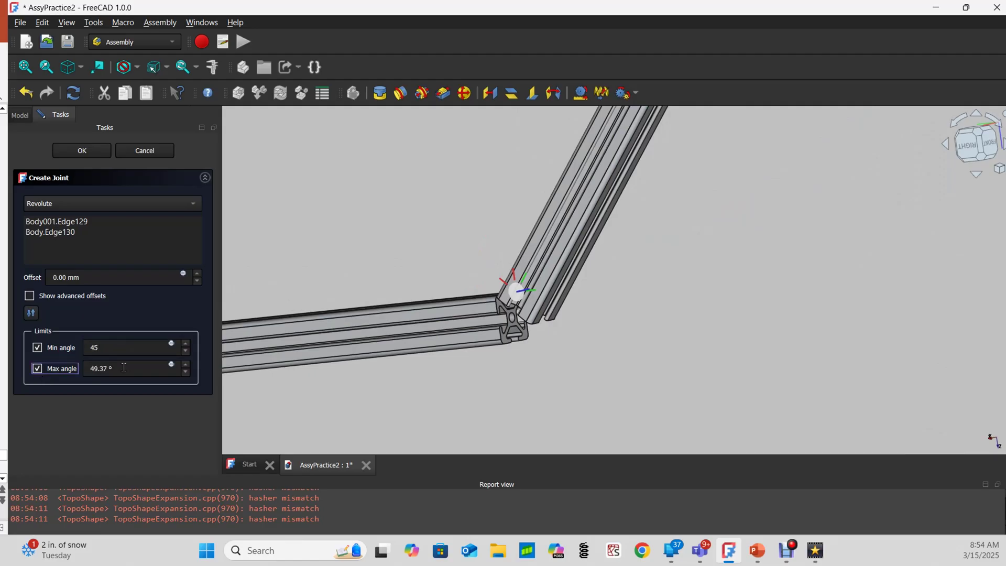
pyautogui.moveTo(124, 368); pyautogui.dragTo(80, 369)
pyautogui.write('3')
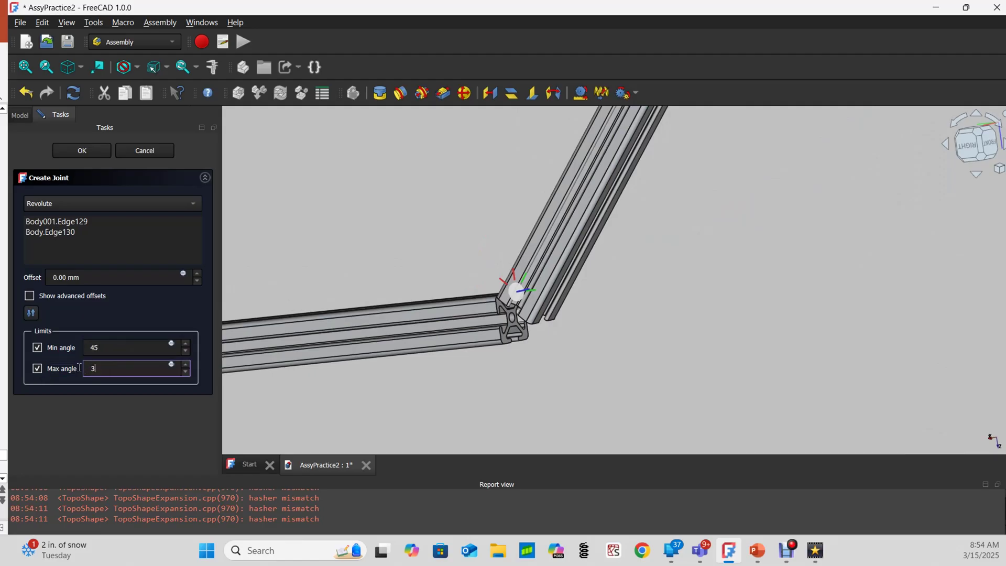
pyautogui.click(333, 420)
pyautogui.scroll(-2, 394, 387)
pyautogui.moveTo(516, 271)
pyautogui.mouseDown()
pyautogui.moveTo(498, 210)
pyautogui.moveTo(514, 263)
pyautogui.mouseUp()
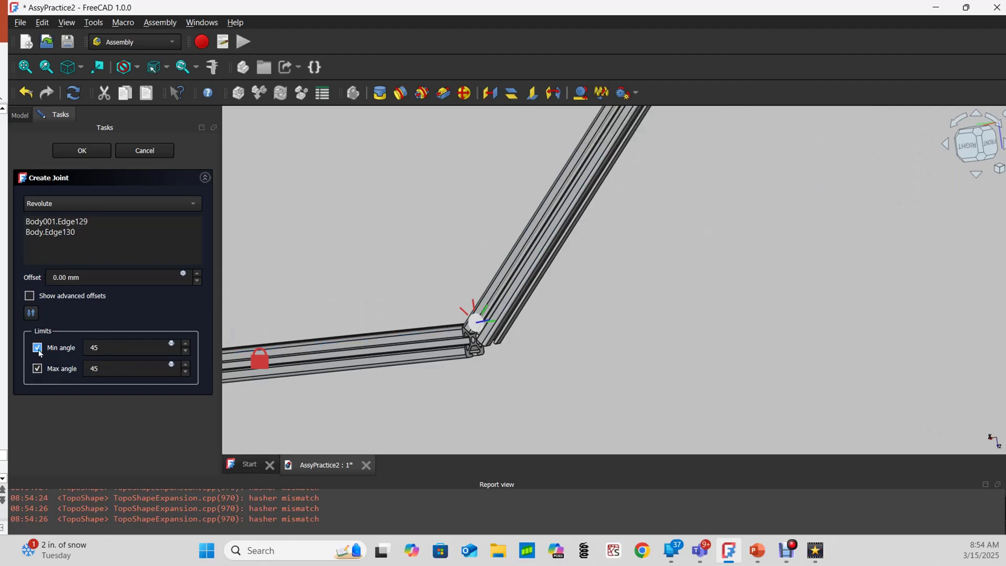
# Step: Disable both angle limits and accept the Revolute joint
pyautogui.click(38, 368)
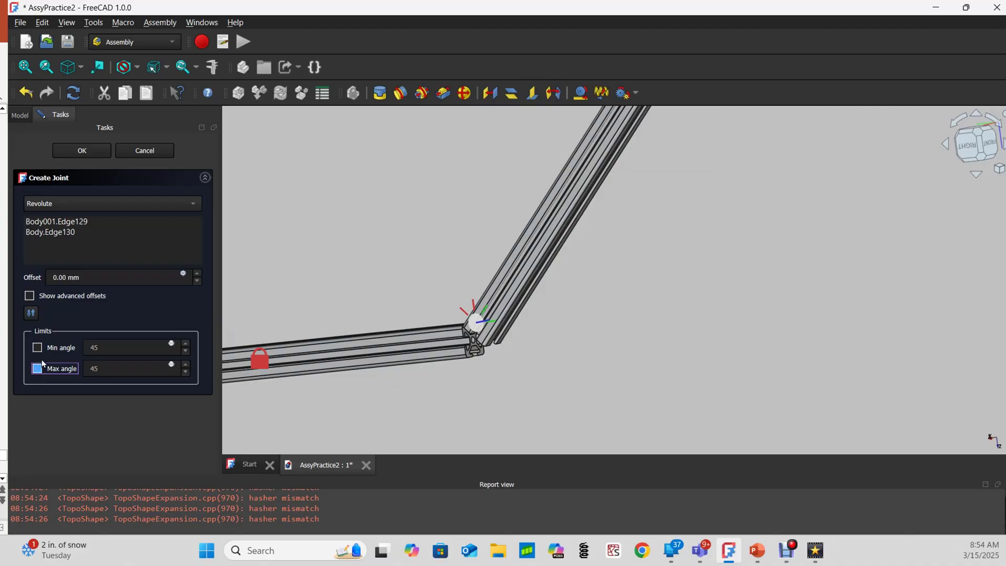
pyautogui.click(87, 152)
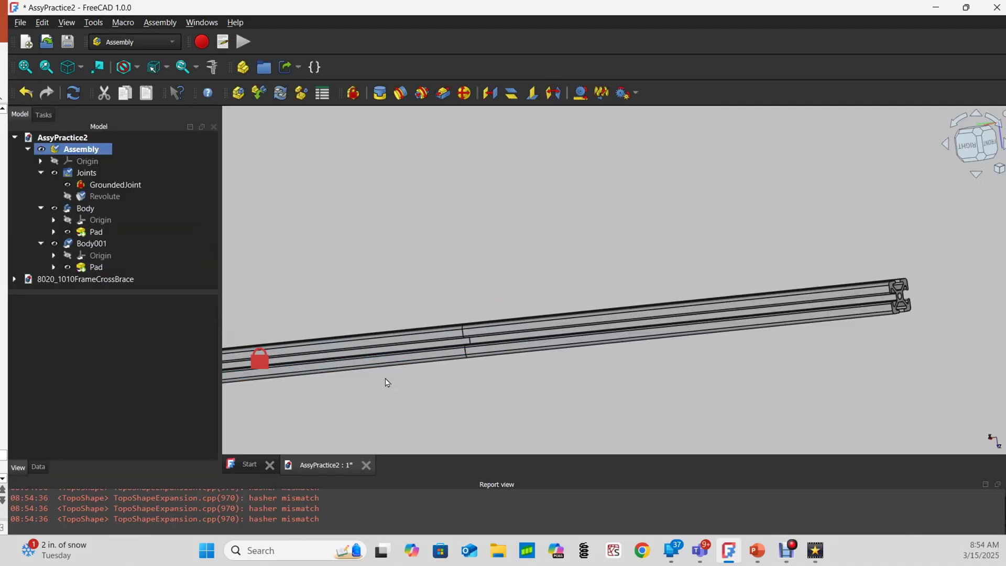
# Step: Swing the second extrusion upward about the hinge edge so it is angled to the grounded one
pyautogui.moveTo(456, 361); pyautogui.dragTo(476, 322)
pyautogui.moveTo(419, 399); pyautogui.dragTo(461, 338, button='middle')
pyautogui.scroll(5, 461, 338)
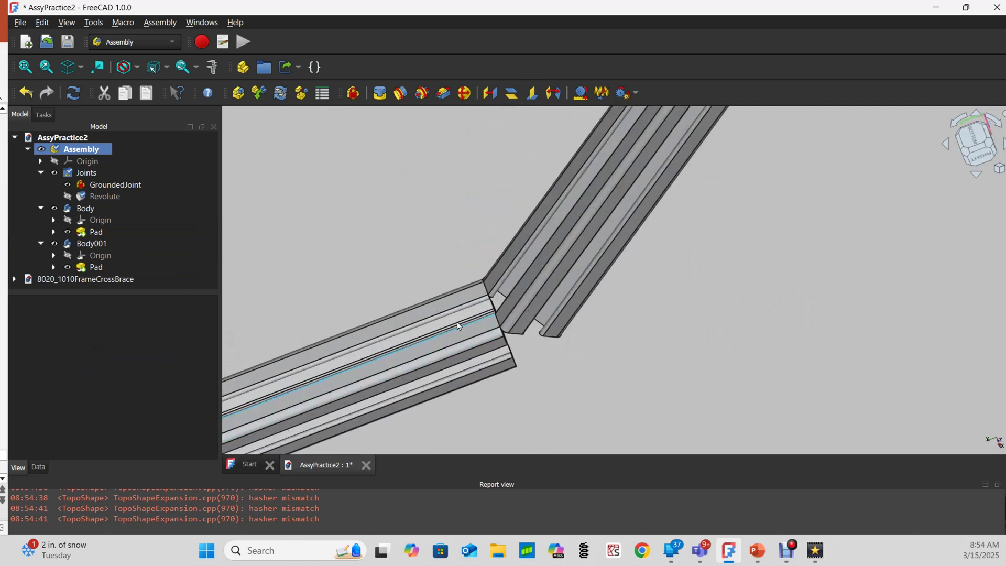
# Step: Start an Angle joint between matching long faces of the two extrusions and set its angle to 45°
pyautogui.click(461, 337)
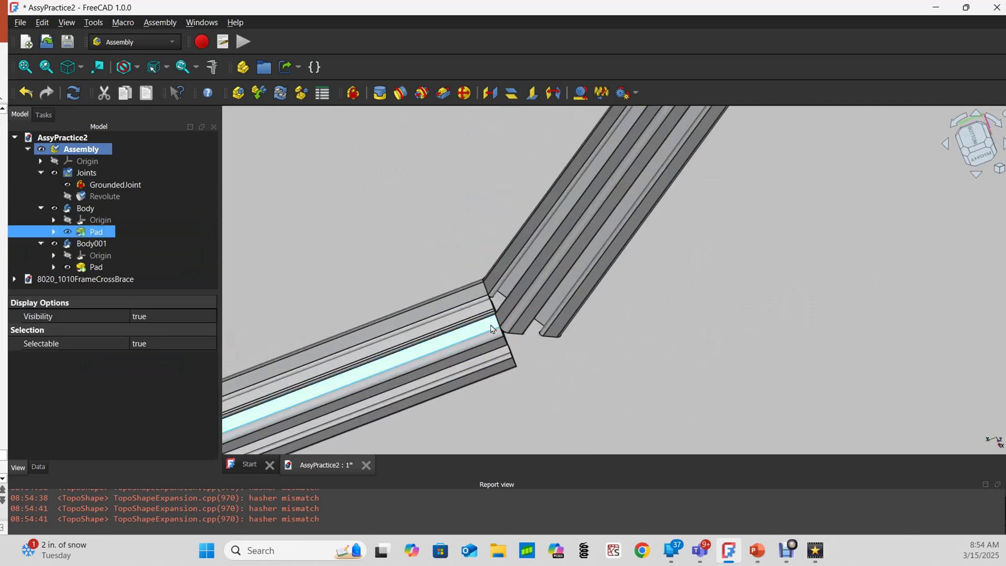
pyautogui.keyDown('ctrl'); pyautogui.click(517, 296); pyautogui.keyUp('ctrl')
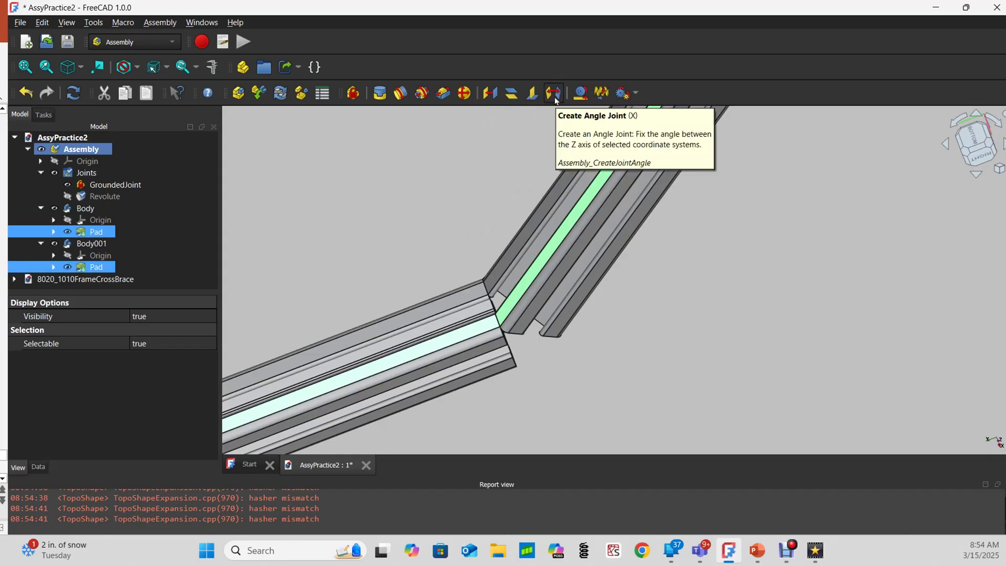
pyautogui.click(533, 94)
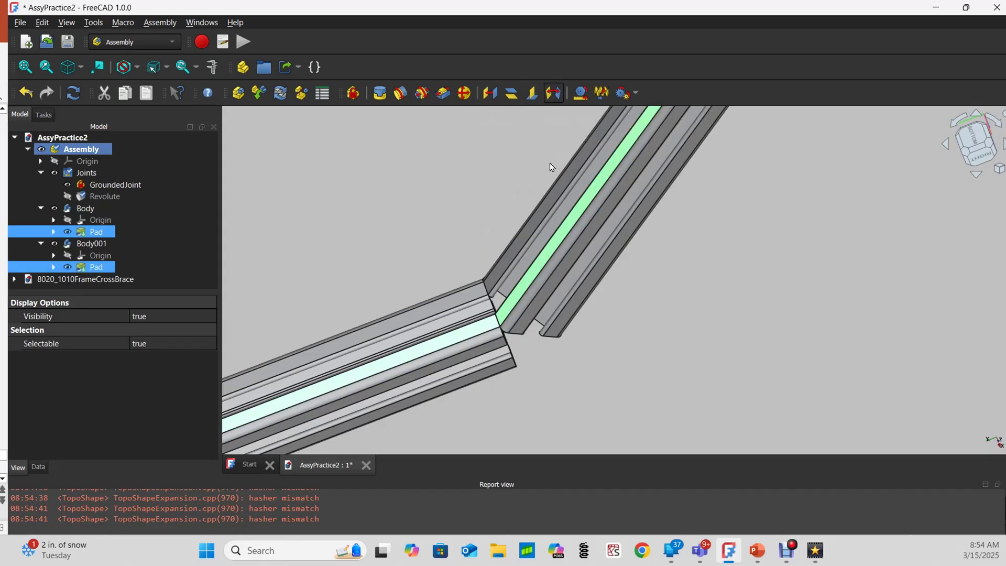
pyautogui.click(70, 277)
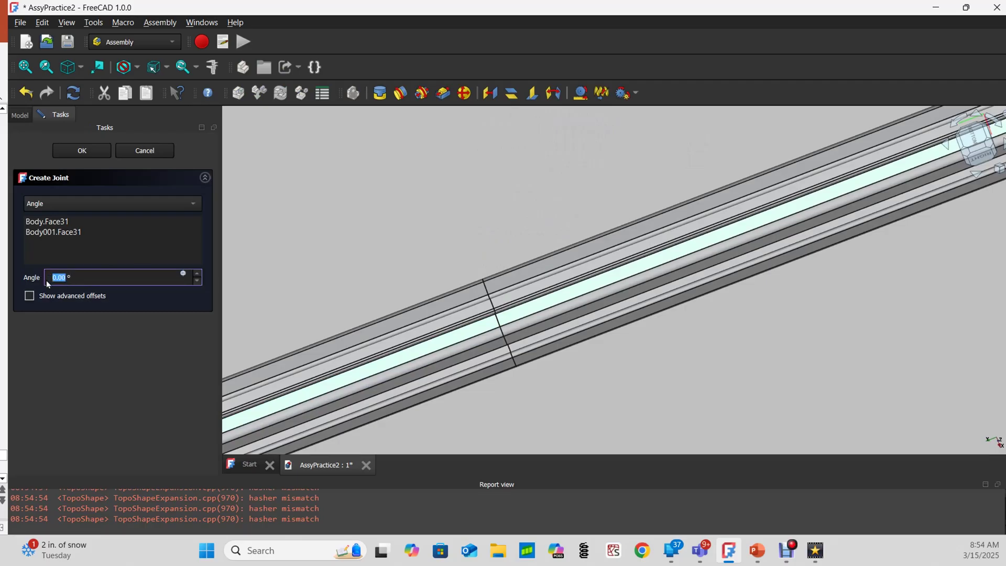
pyautogui.write('45')
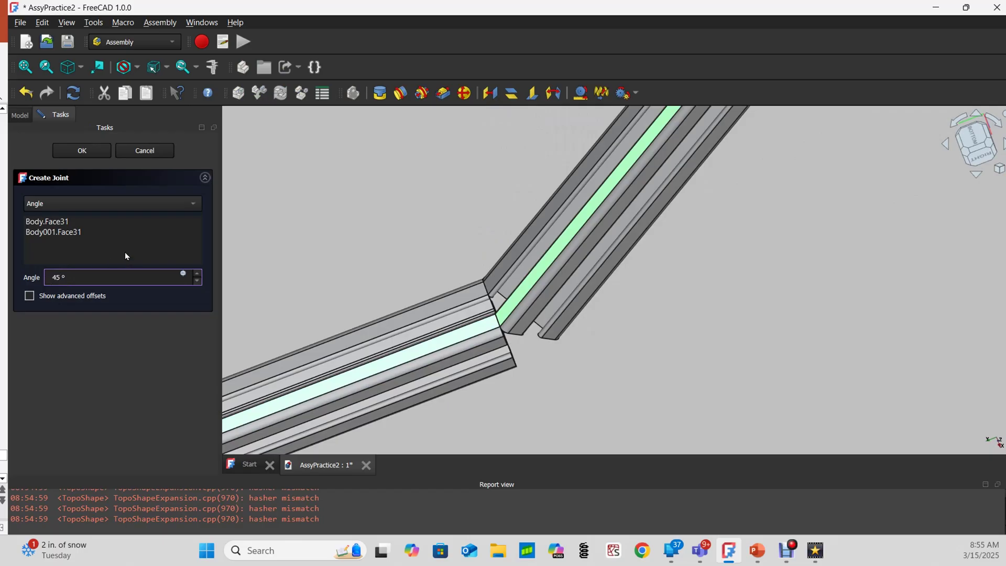
# Step: Inspect the angled extrusions from the side and try to move the second one against the Angle joint
pyautogui.scroll(5, 451, 351)
pyautogui.moveTo(541, 365); pyautogui.dragTo(540, 321, button='middle')
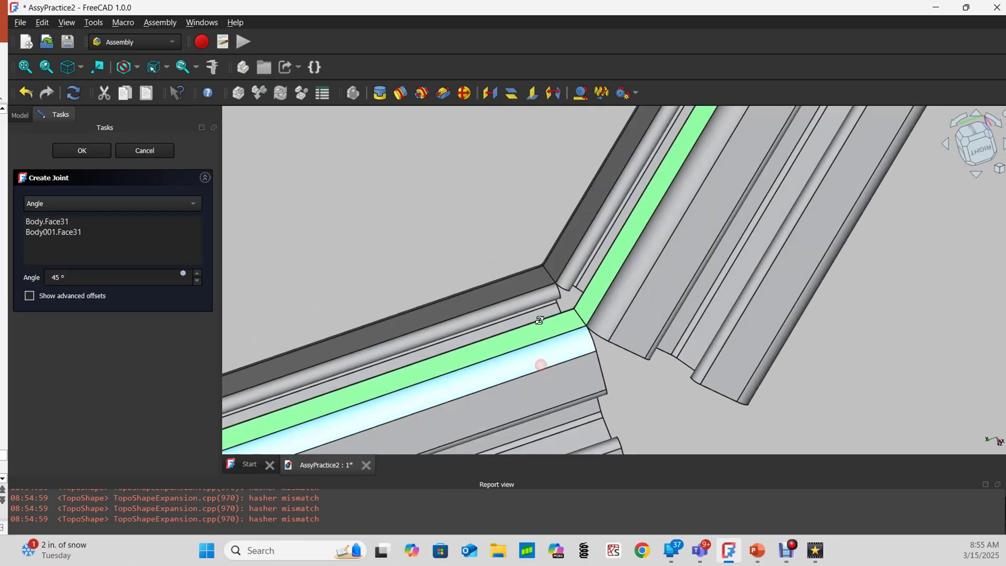
pyautogui.scroll(-8, 540, 321)
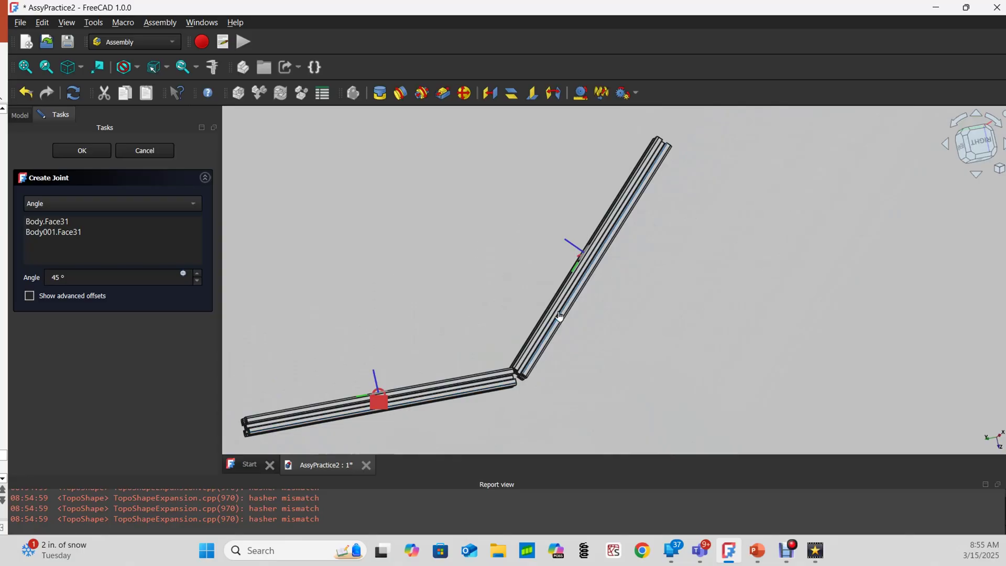
pyautogui.moveTo(559, 313); pyautogui.dragTo(569, 341)
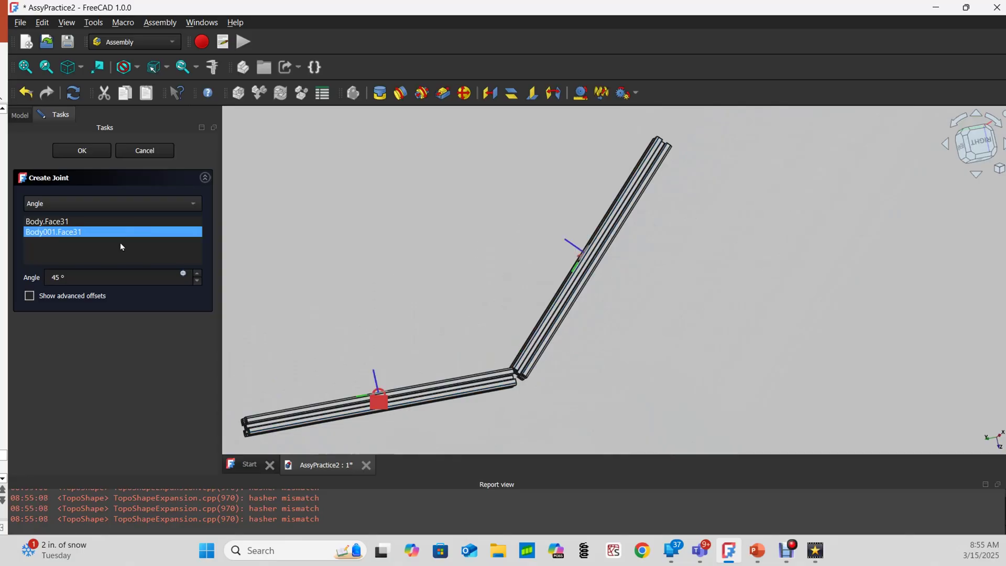
# Step: Set the Angle joint between the two extrusions to 90° and accept it
pyautogui.scroll(4, 501, 386)
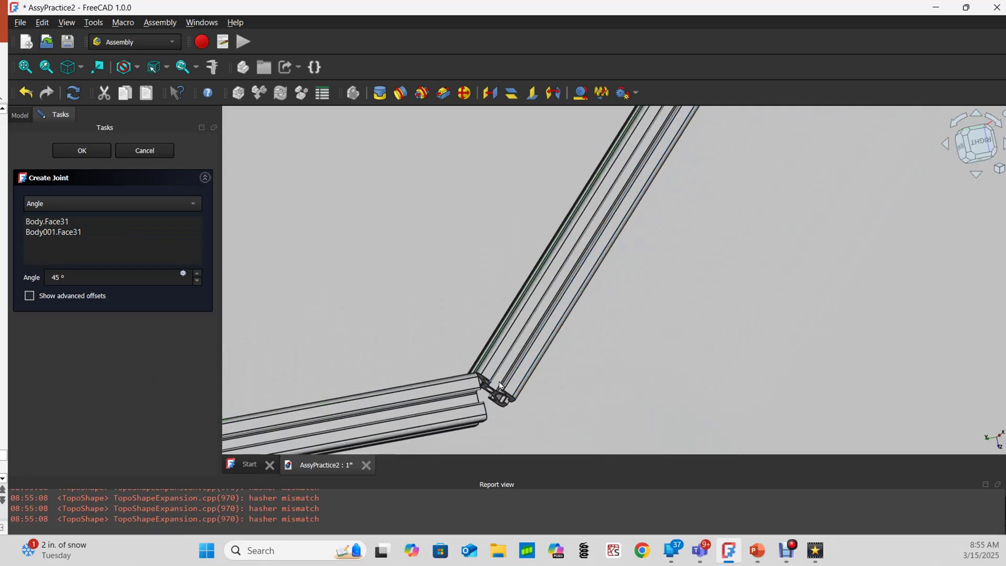
pyautogui.click(61, 277)
pyautogui.press('BackSpace')
pyautogui.press('BackSpace')
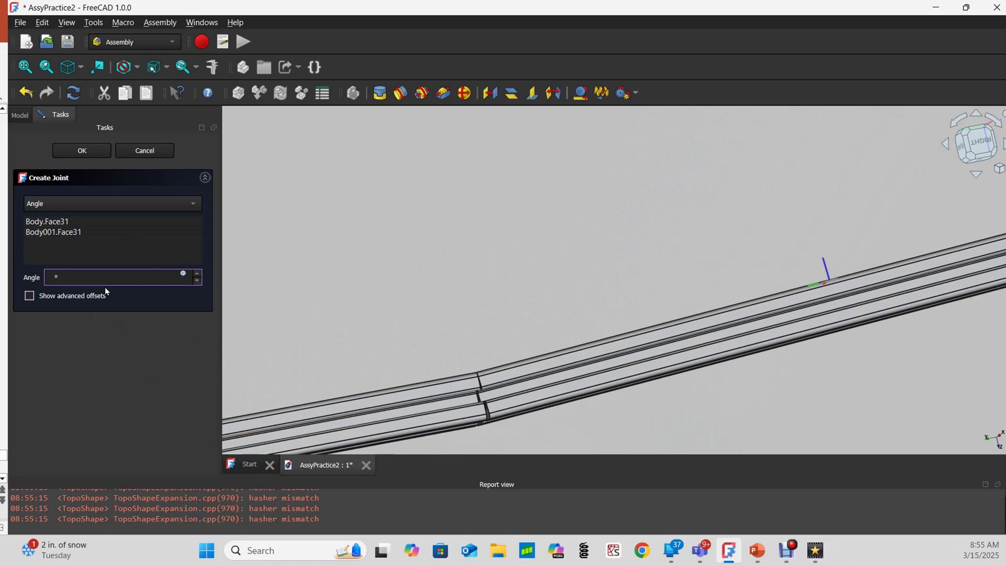
pyautogui.write('90')
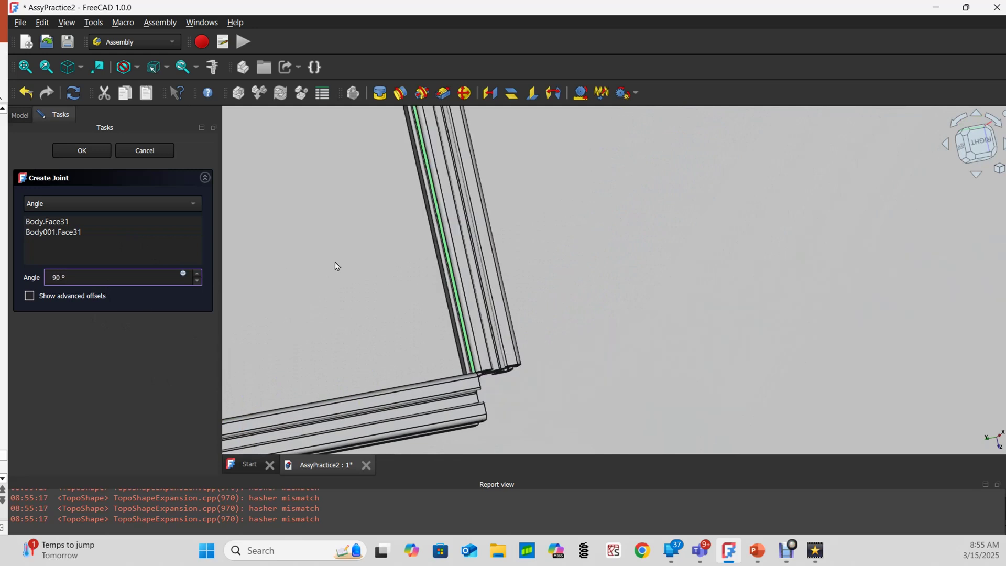
pyautogui.click(81, 151)
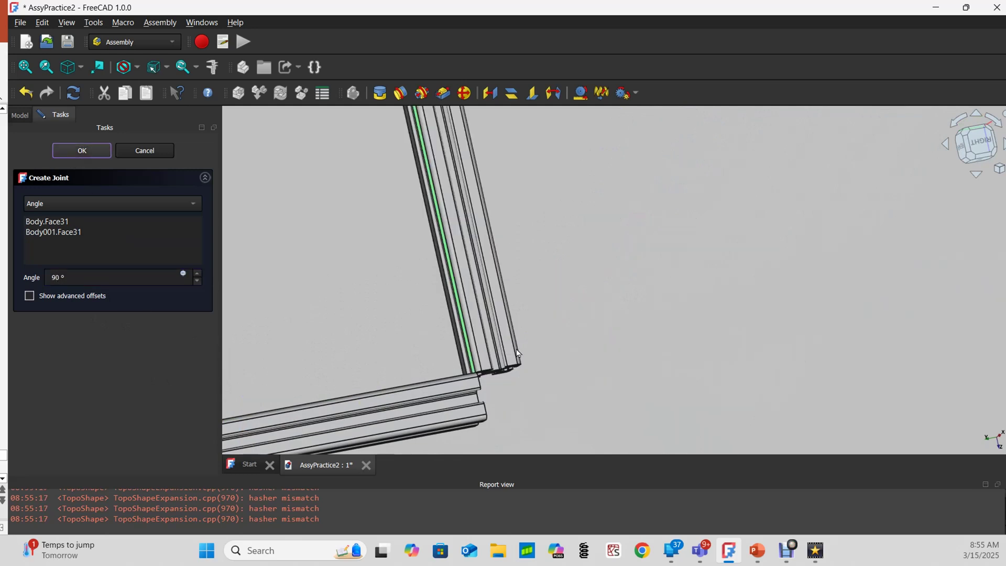
pyautogui.scroll(-4, 584, 348)
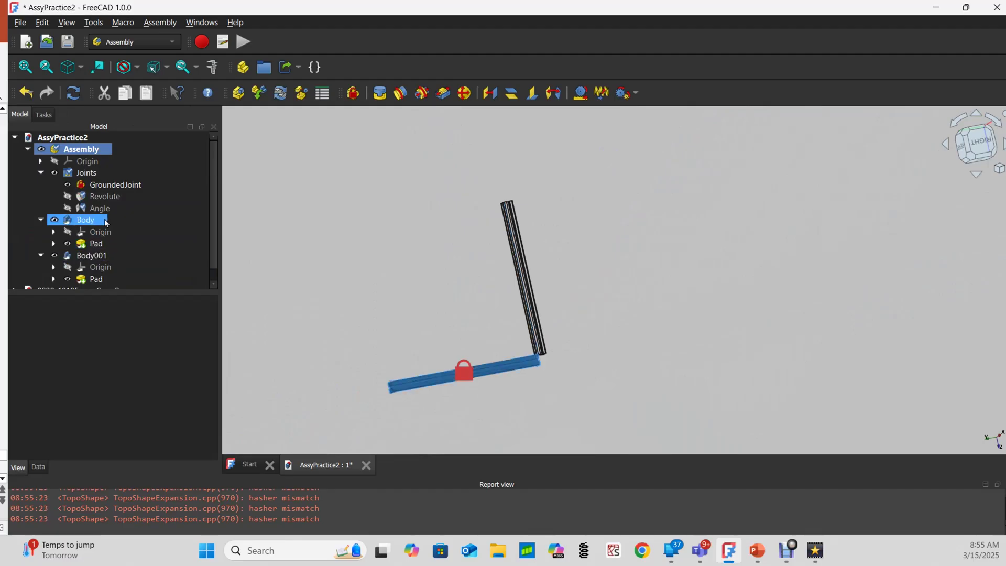
# Step: Delete the Angle joint and swing the second extrusion about the hinge edge
pyautogui.click(92, 209)
pyautogui.press('Delete')
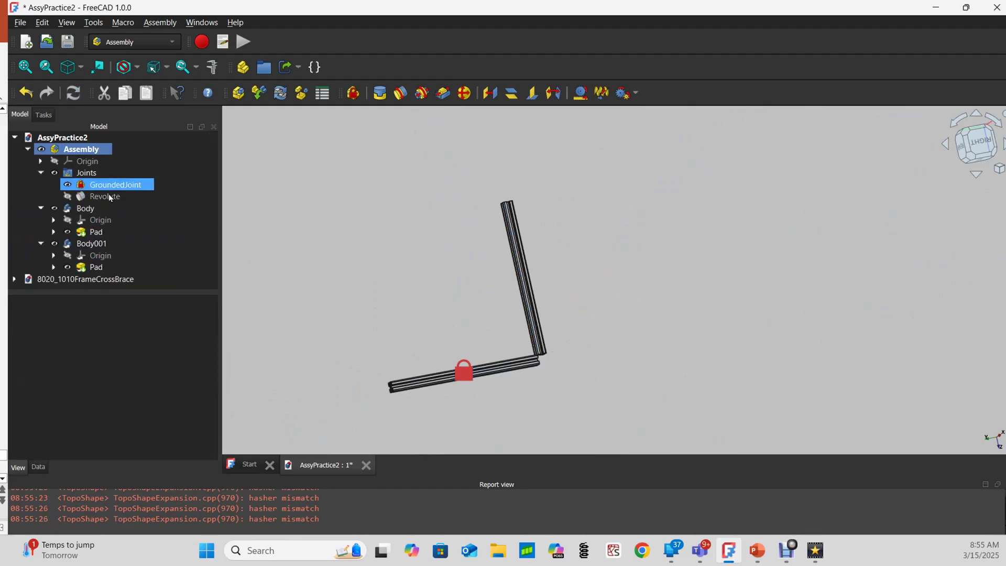
pyautogui.moveTo(525, 284); pyautogui.dragTo(551, 293)
# Step: Try a Perpendicular joint between the matching long faces of the two extrusions, and cancel it
pyautogui.scroll(1, 550, 292)
pyautogui.moveTo(523, 310); pyautogui.dragTo(594, 338, button='middle')
pyautogui.scroll(5, 541, 328)
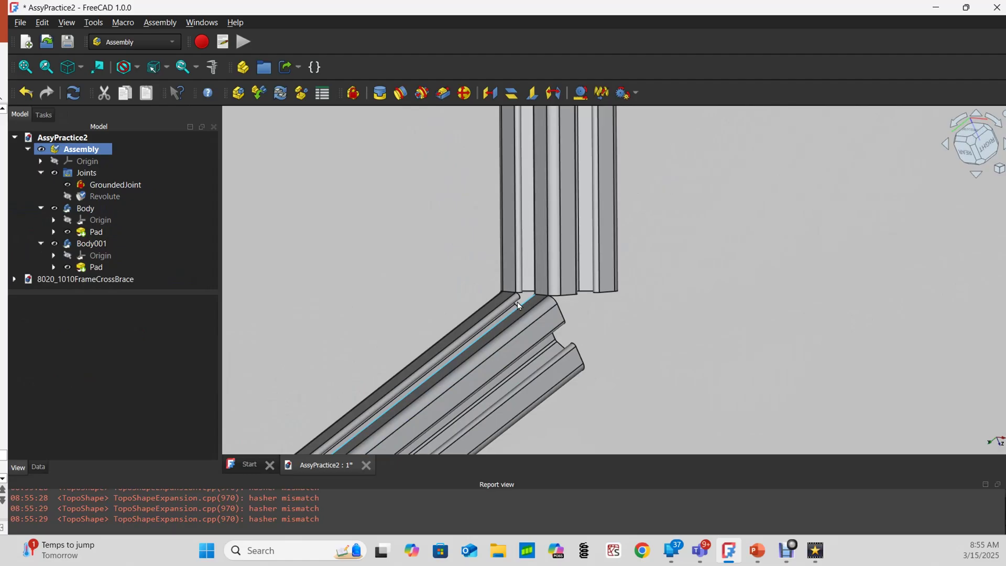
pyautogui.scroll(3, 539, 278)
pyautogui.scroll(2, 544, 278)
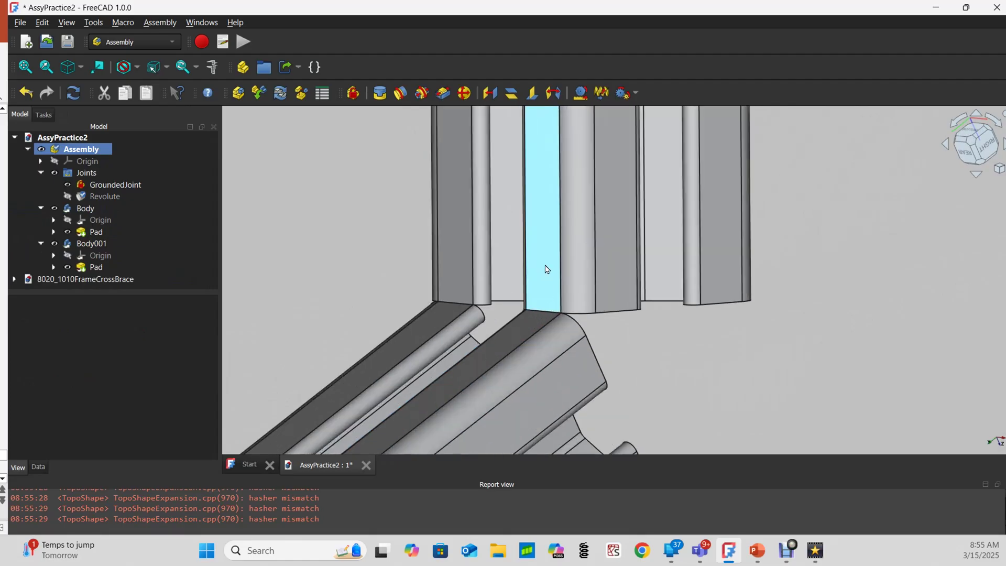
pyautogui.click(532, 289)
pyautogui.keyDown('ctrl'); pyautogui.click(516, 331); pyautogui.keyUp('ctrl')
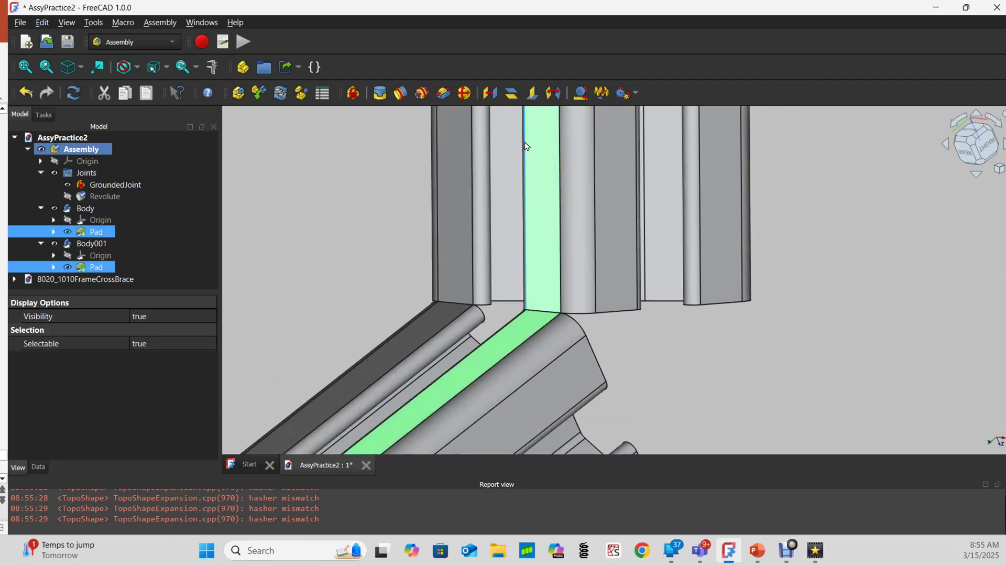
pyautogui.click(533, 95)
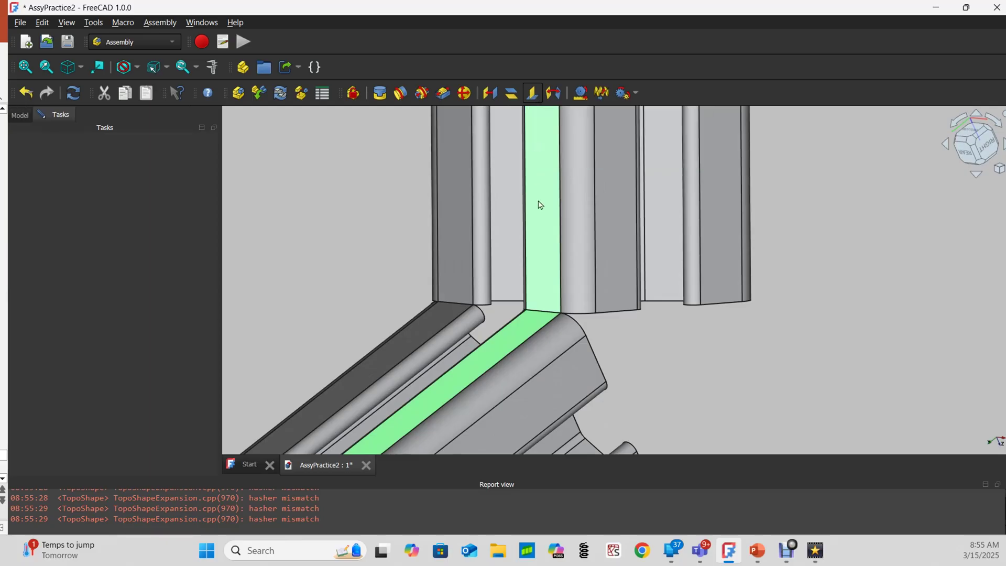
pyautogui.scroll(-5, 538, 280)
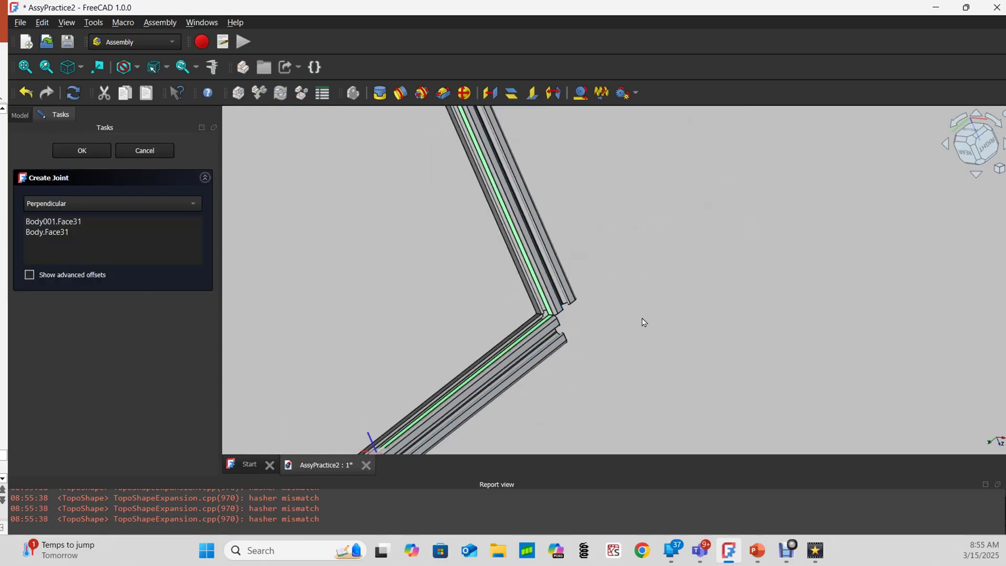
pyautogui.click(150, 152)
# Step: Swing the second extrusion slightly about the hinge and examine the corner where the two extrusions meet
pyautogui.moveTo(547, 230); pyautogui.dragTo(550, 231)
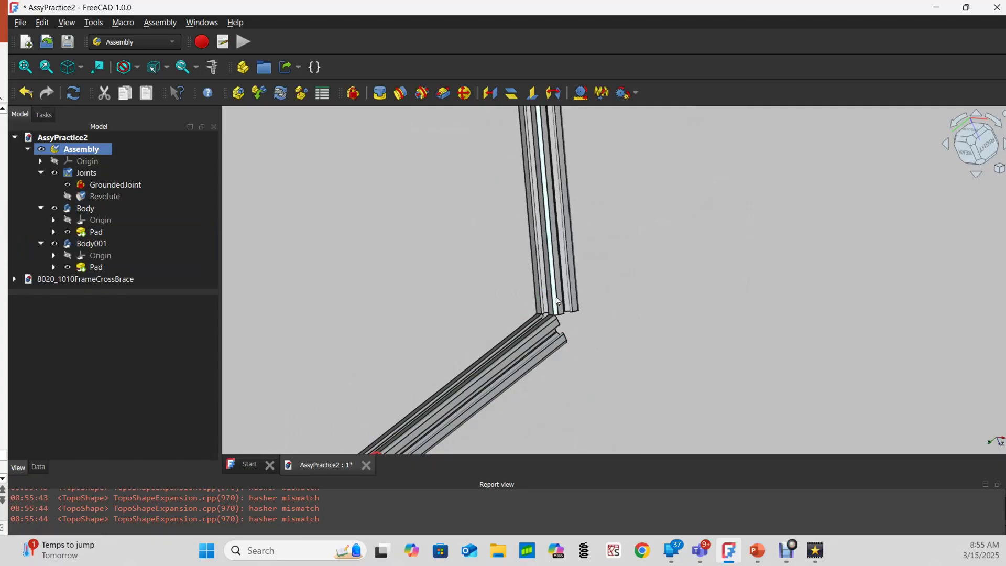
pyautogui.scroll(4, 590, 318)
pyautogui.moveTo(548, 323); pyautogui.dragTo(560, 254, button='middle')
pyautogui.scroll(5, 572, 251)
pyautogui.scroll(-5, 578, 252)
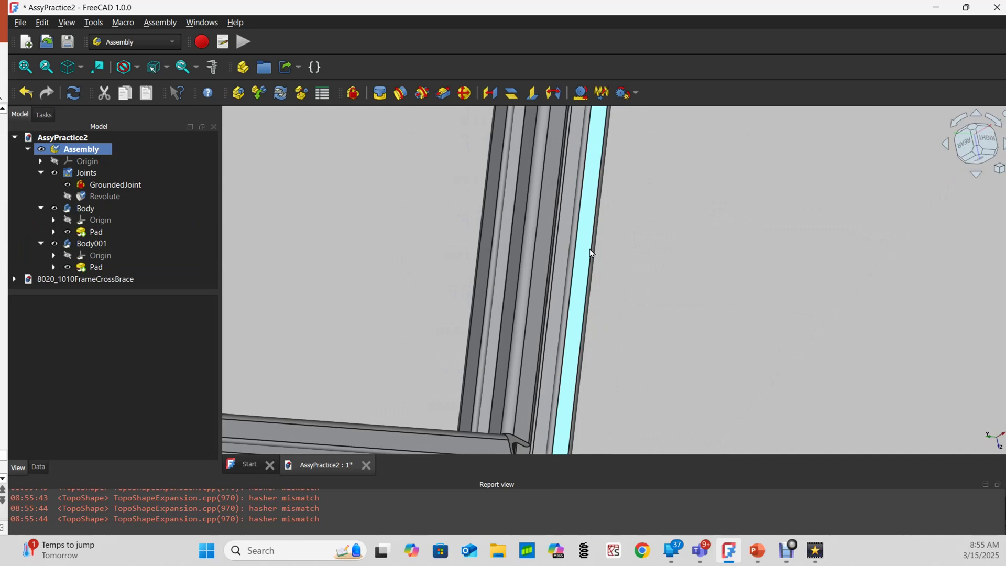
pyautogui.moveTo(578, 252); pyautogui.dragTo(531, 366)
pyautogui.moveTo(530, 366); pyautogui.dragTo(568, 290, button='middle')
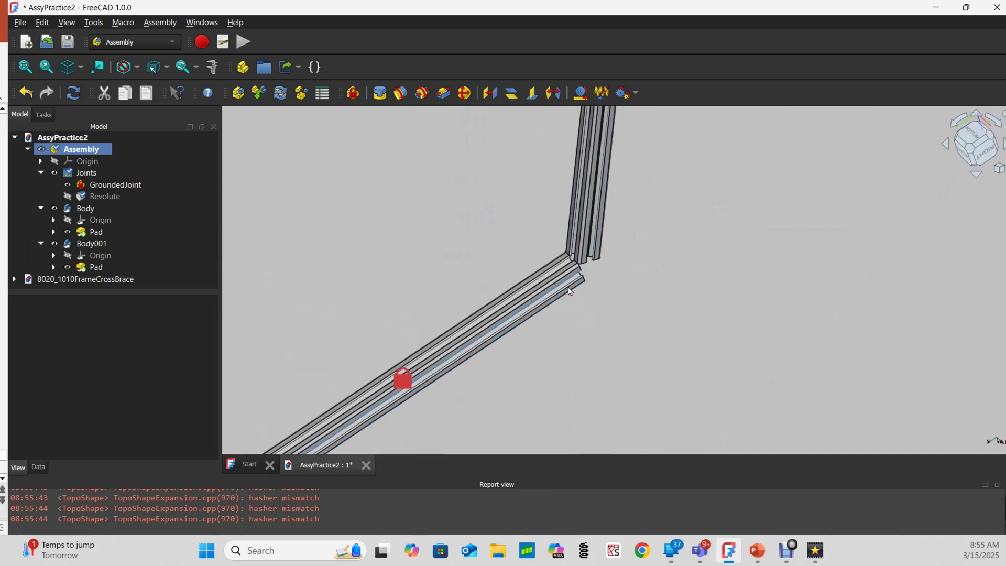
# Step: Try a Parallel joint between the grounded extrusion's upper long face and the second extrusion's end face, and cancel it
pyautogui.scroll(6, 572, 280)
pyautogui.click(566, 241)
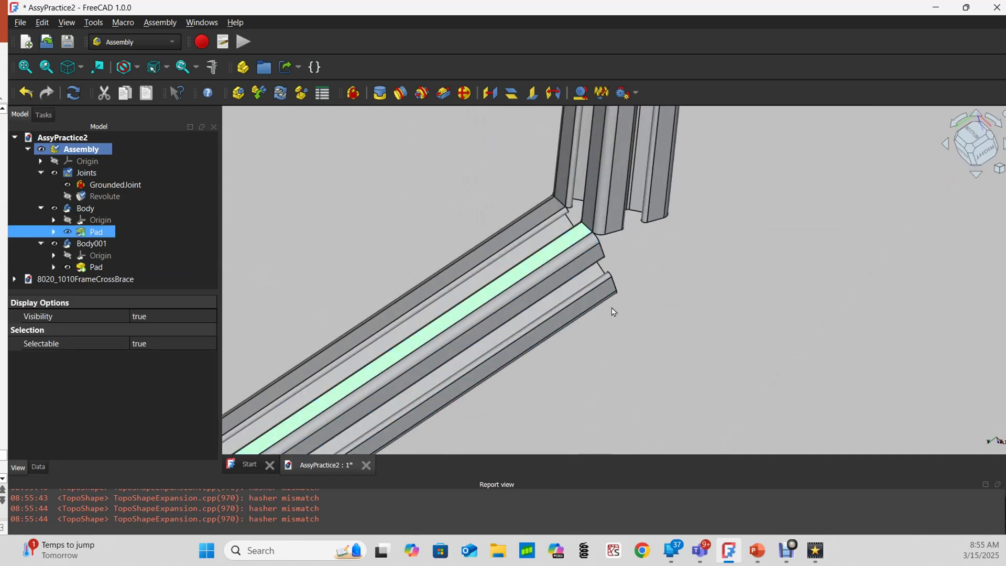
pyautogui.moveTo(612, 307); pyautogui.dragTo(619, 202, button='middle')
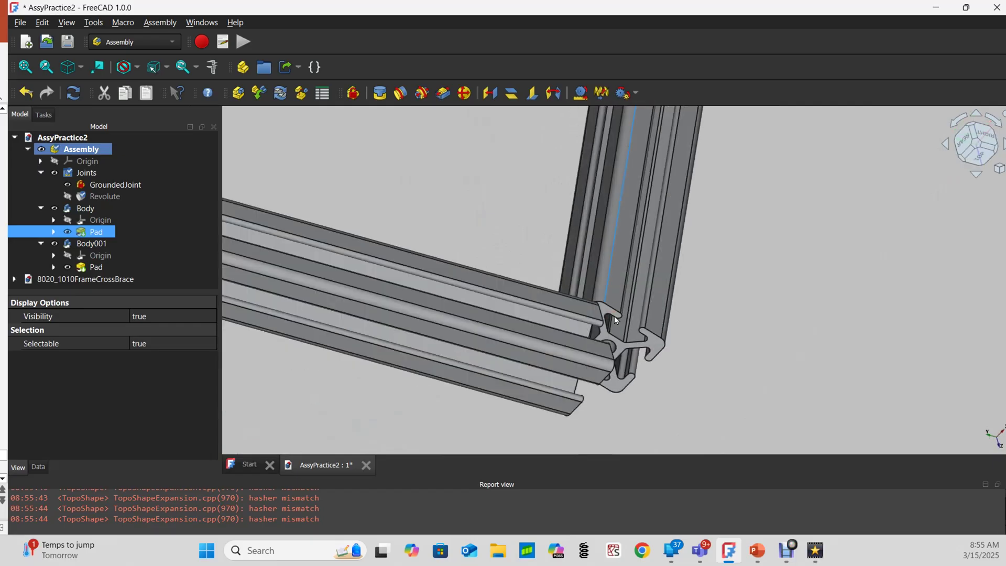
pyautogui.scroll(3, 670, 366)
pyautogui.click(631, 326)
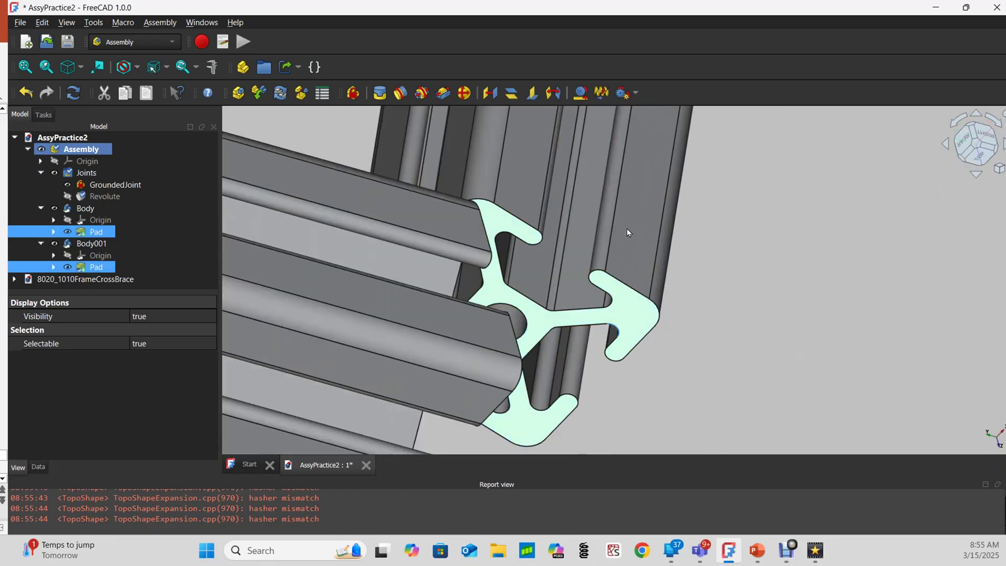
pyautogui.moveTo(544, 176); pyautogui.dragTo(547, 231)
pyautogui.scroll(2, 550, 243)
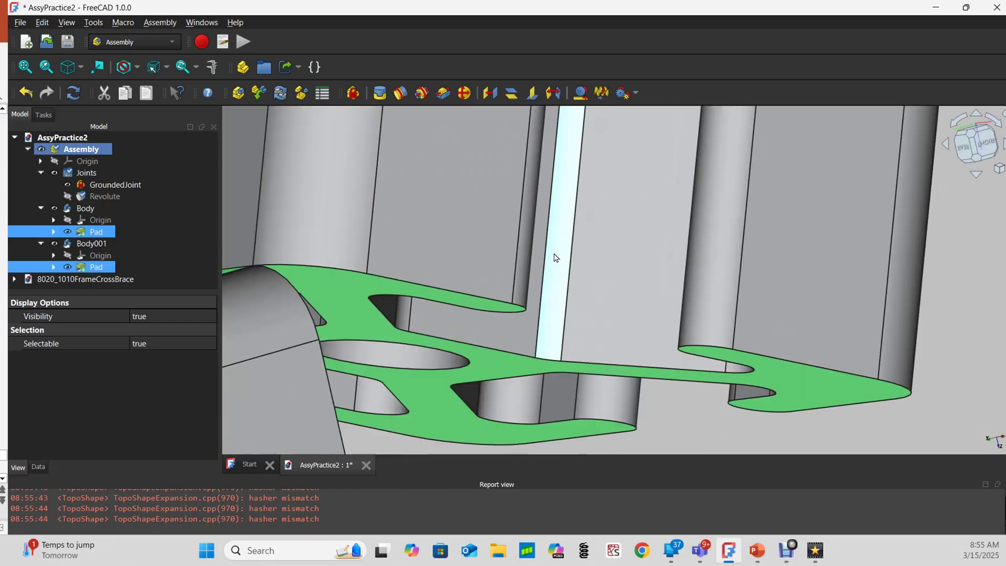
pyautogui.scroll(-6, 554, 258)
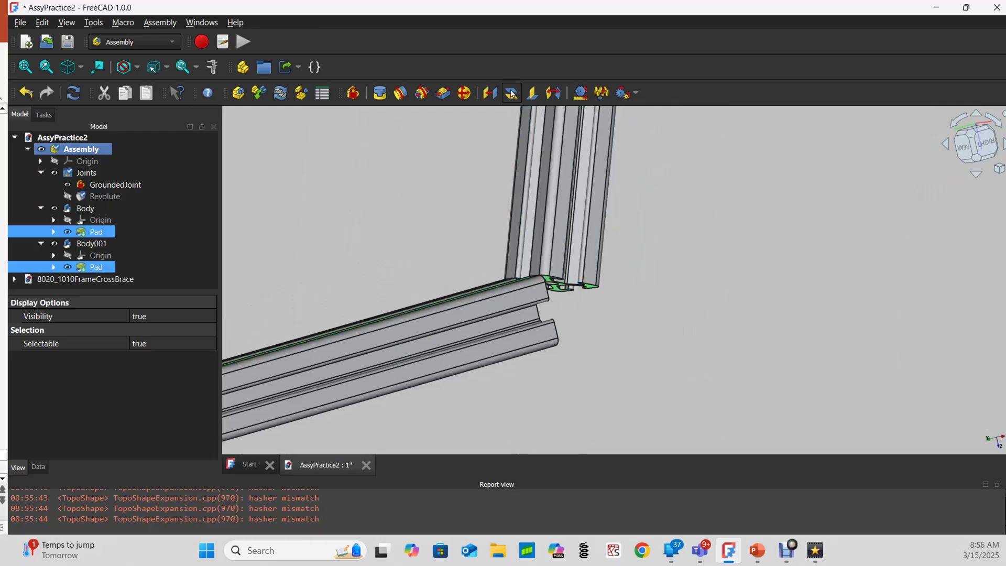
pyautogui.click(511, 94)
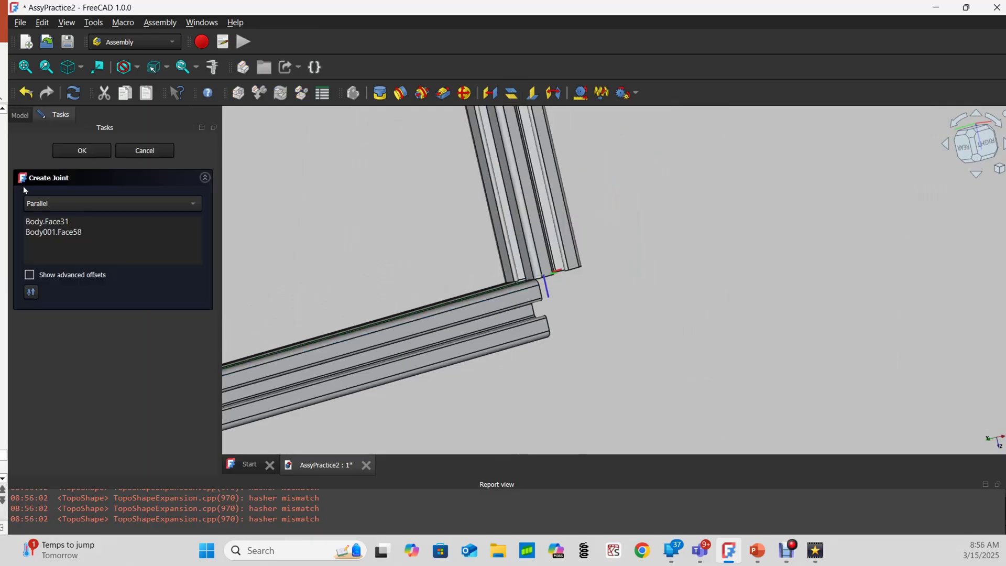
pyautogui.click(152, 151)
# Step: Start a Distance joint of 0.00 mm between the second extrusion's end face and the grounded extrusion's upper long face
pyautogui.scroll(6, 563, 304)
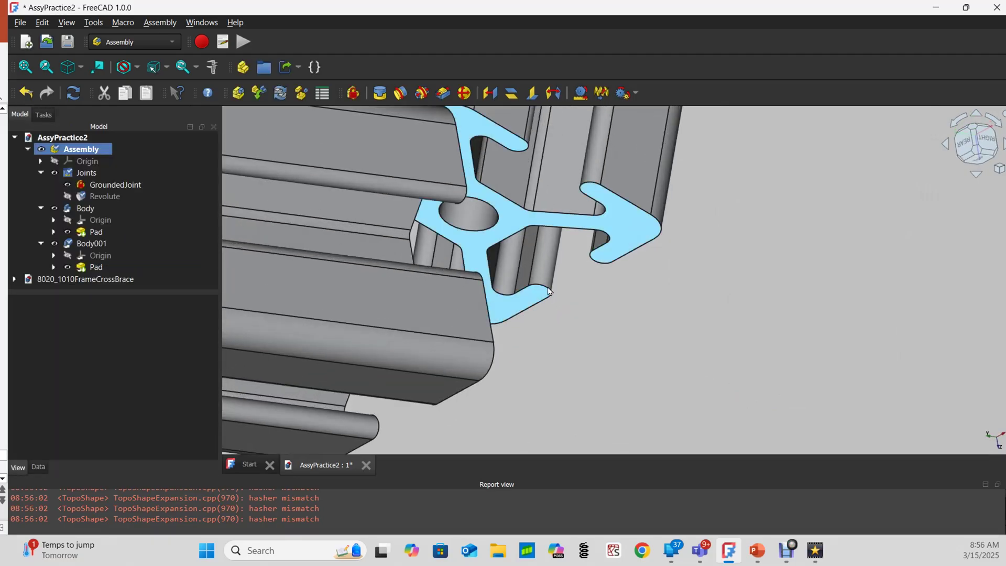
pyautogui.click(640, 229)
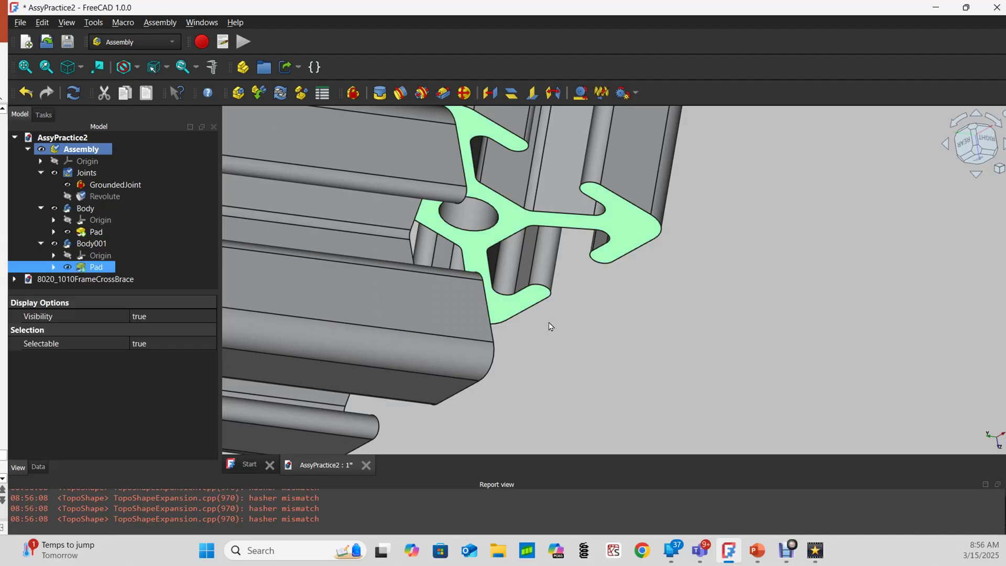
pyautogui.scroll(-5, 556, 320)
pyautogui.moveTo(533, 287); pyautogui.dragTo(515, 278, button='middle')
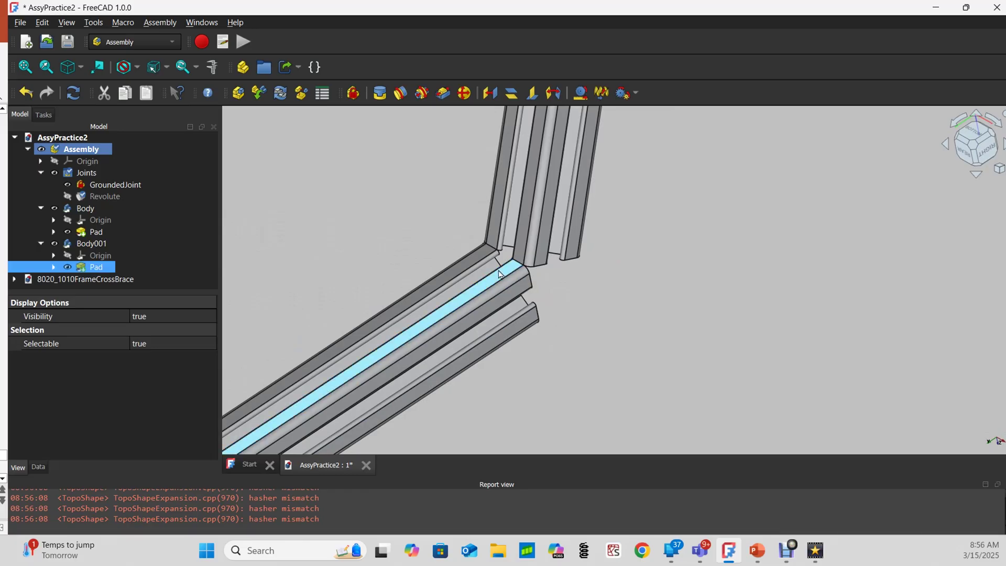
pyautogui.keyDown('ctrl'); pyautogui.click(500, 274); pyautogui.keyUp('ctrl')
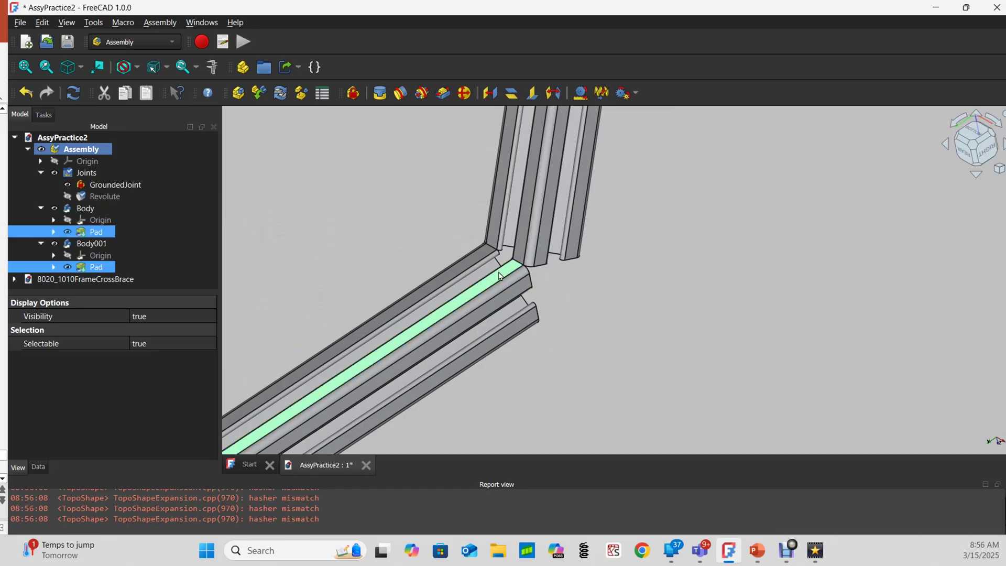
pyautogui.click(491, 99)
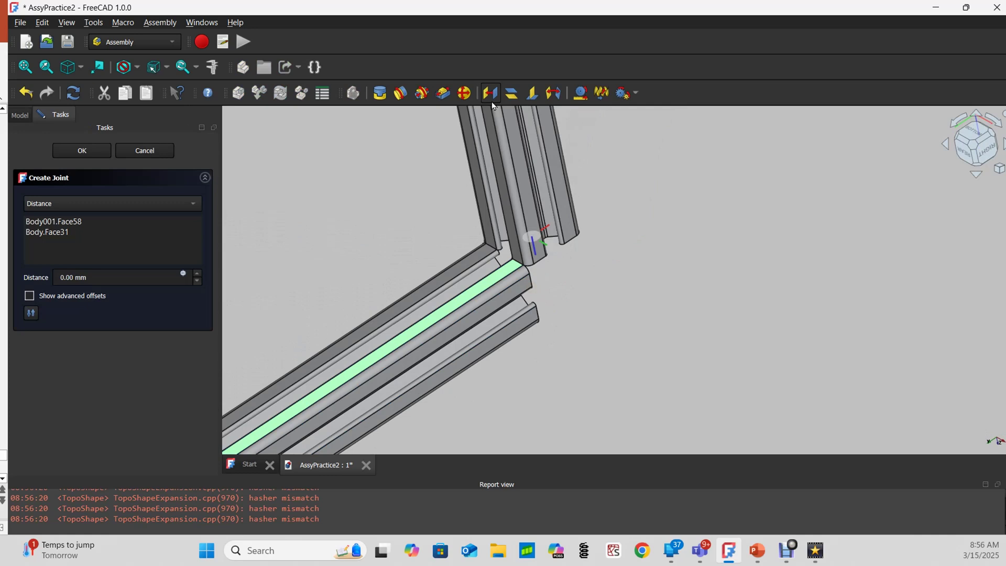
pyautogui.doubleClick(90, 277)
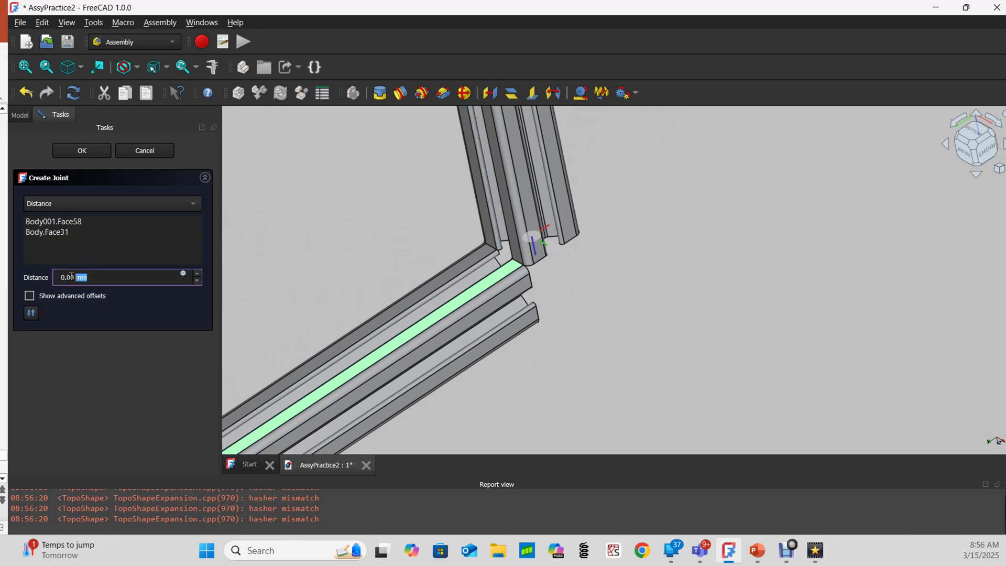
pyautogui.scroll(-3, 506, 406)
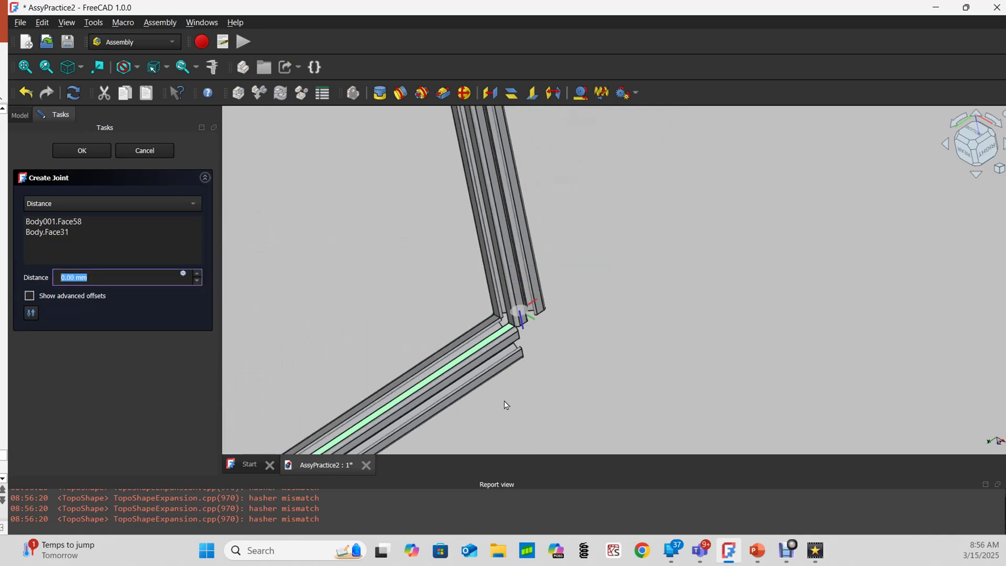
pyautogui.moveTo(488, 403); pyautogui.dragTo(461, 369, button='middle')
pyautogui.scroll(2, 549, 360)
pyautogui.scroll(1, 552, 360)
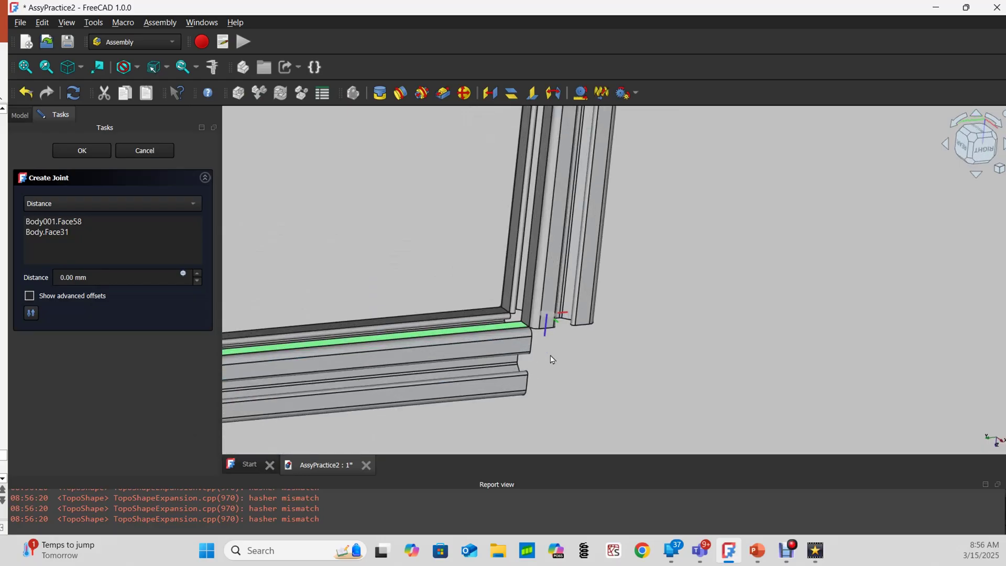